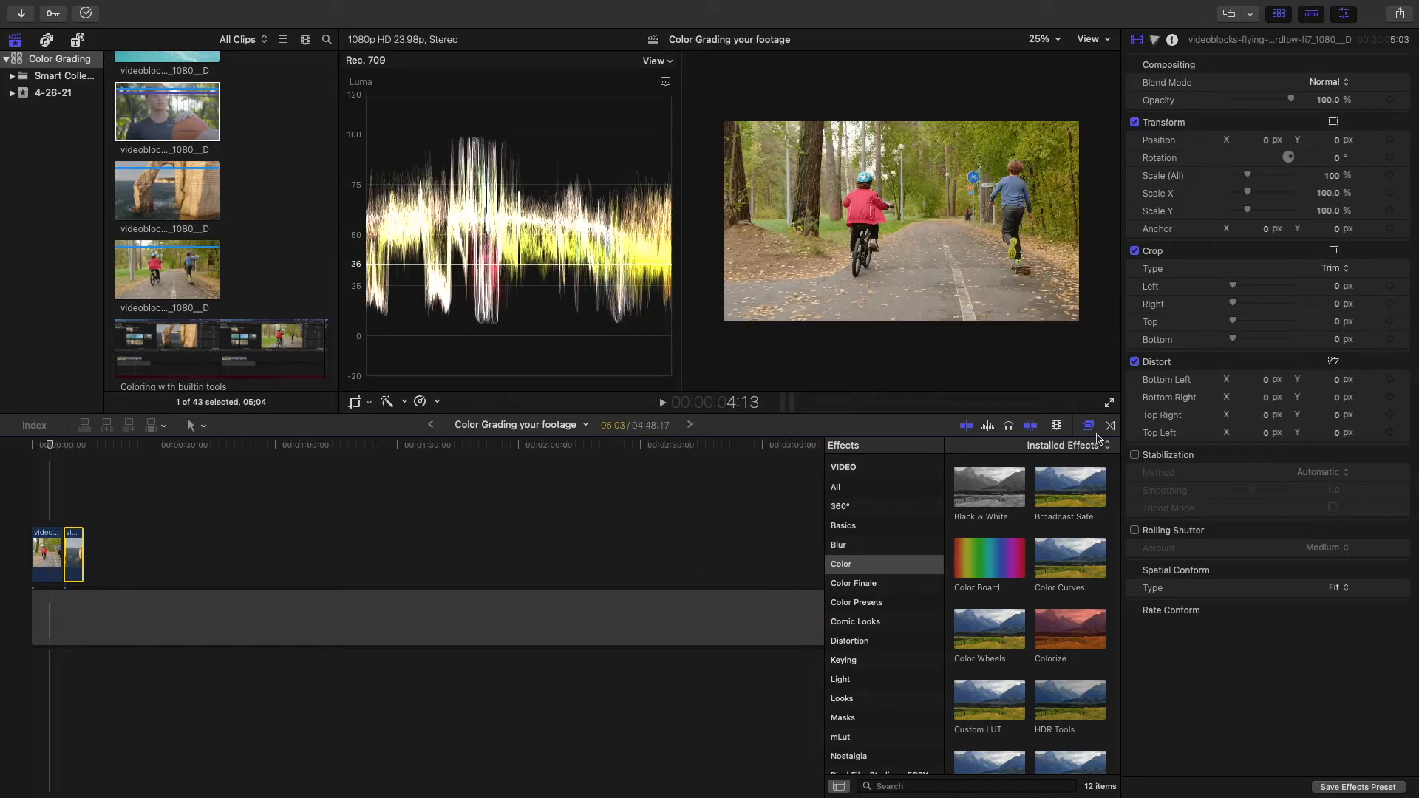
# - Apply the ColorFinalePro effect from the Color Finale category to the cycling clip in the timeline
pyautogui.click(1088, 426)
pyautogui.click(1088, 427)
pyautogui.click(848, 586)
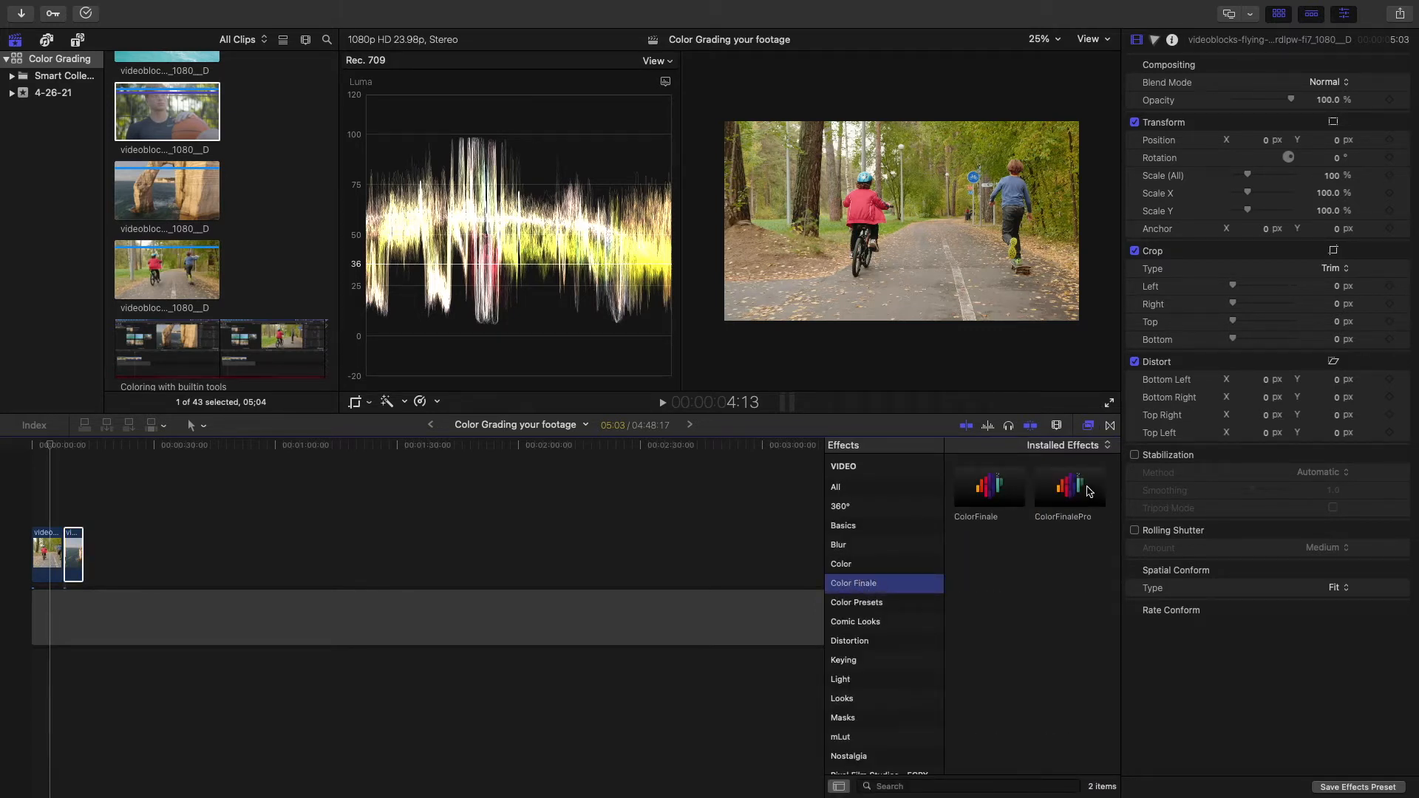
pyautogui.moveTo(1088, 492); pyautogui.dragTo(46, 554)
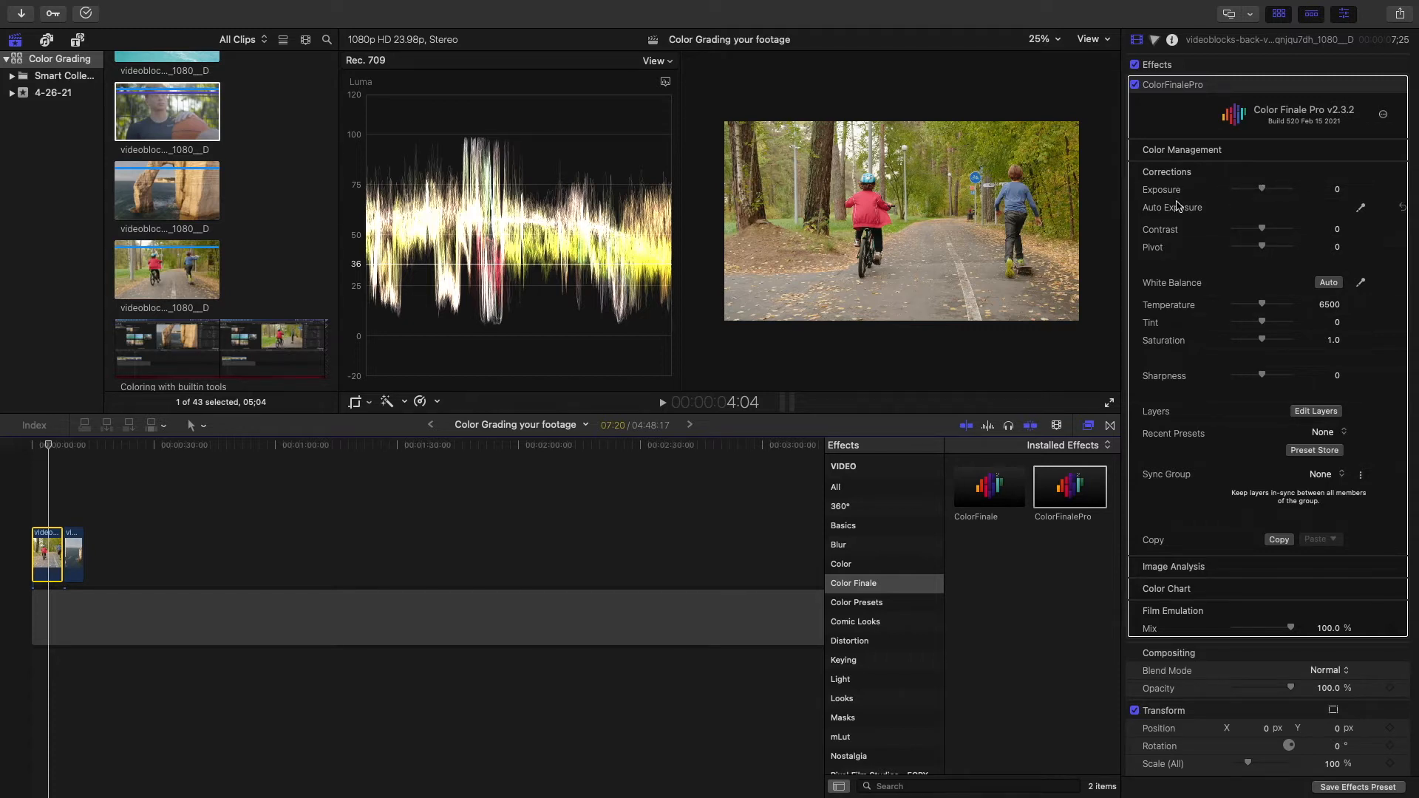
# - Sample a point in the cycling image for Auto Exposure and set the exposure to about -0.34
pyautogui.click(1177, 211)
pyautogui.click(1363, 210)
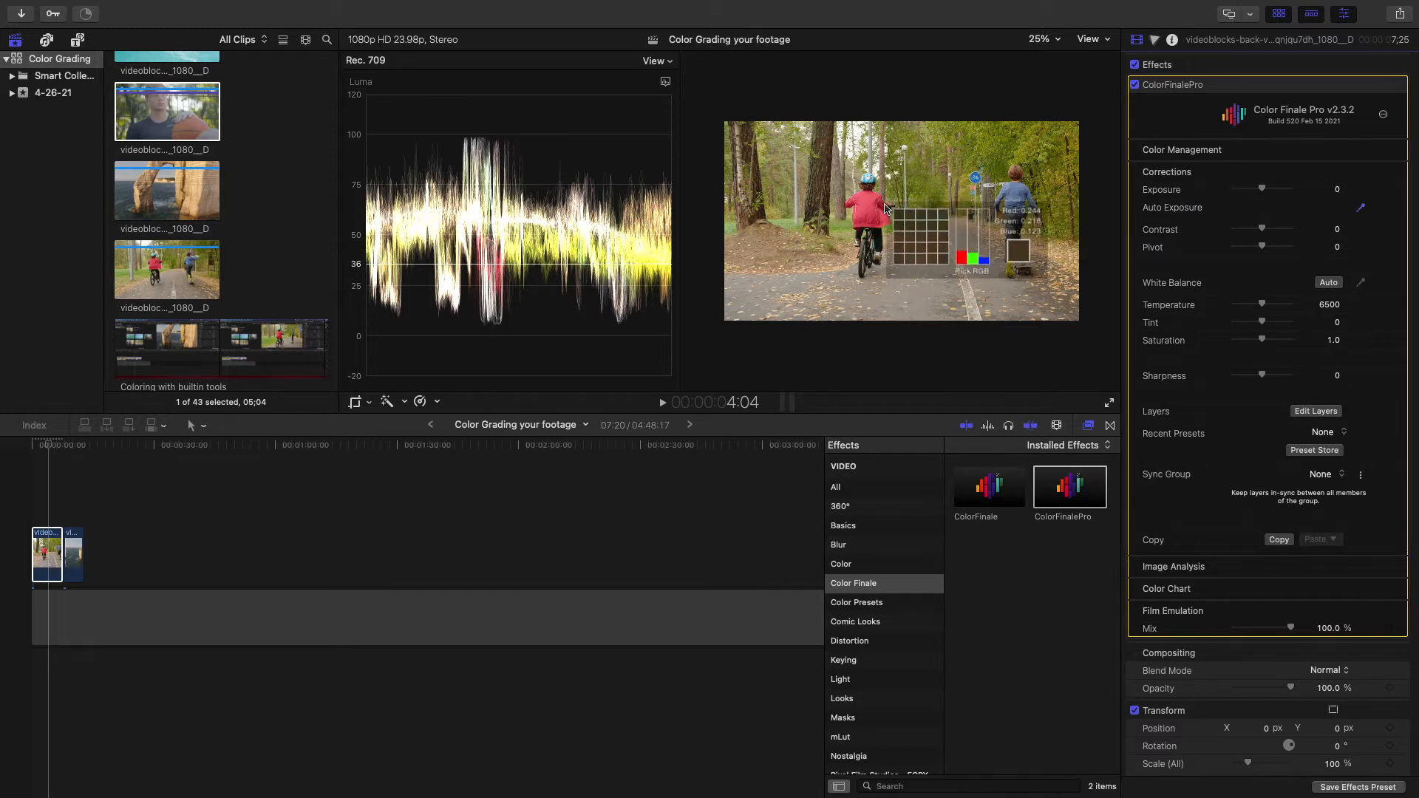
pyautogui.click(964, 244)
pyautogui.moveTo(1259, 190); pyautogui.dragTo(1262, 191)
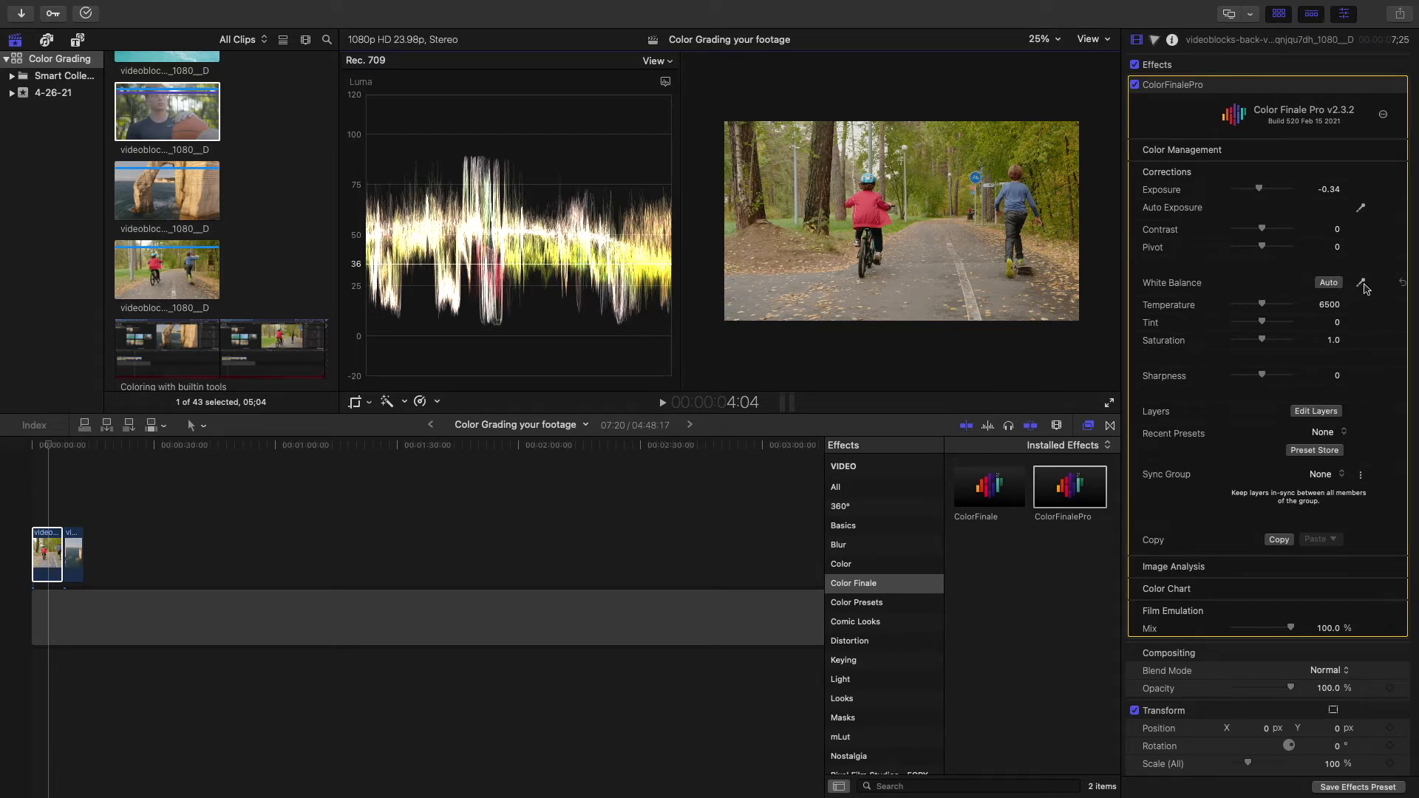
# - Try a sampled white balance and a cooler temperature on the cycling clip, and reset the temperature to 6500
pyautogui.click(1363, 285)
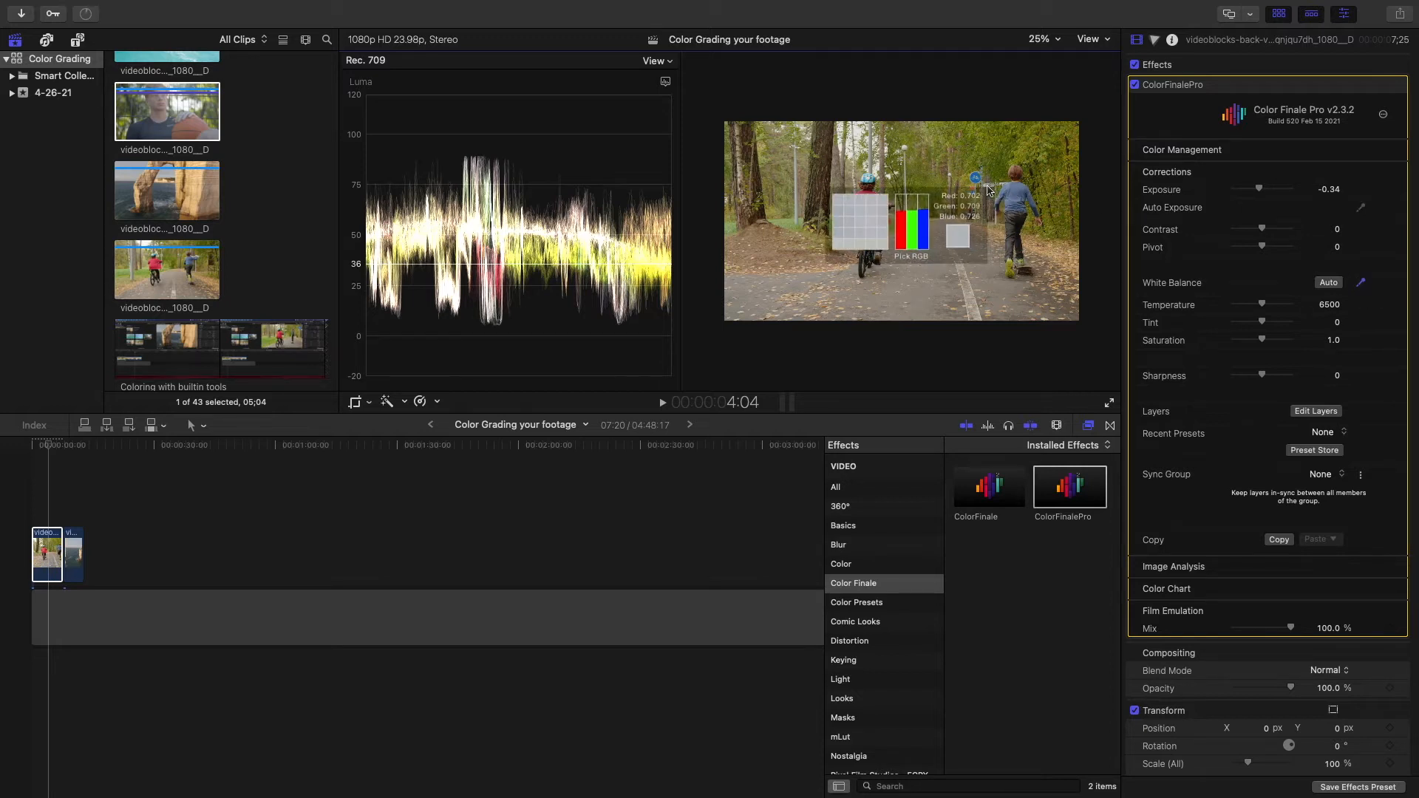
pyautogui.click(987, 190)
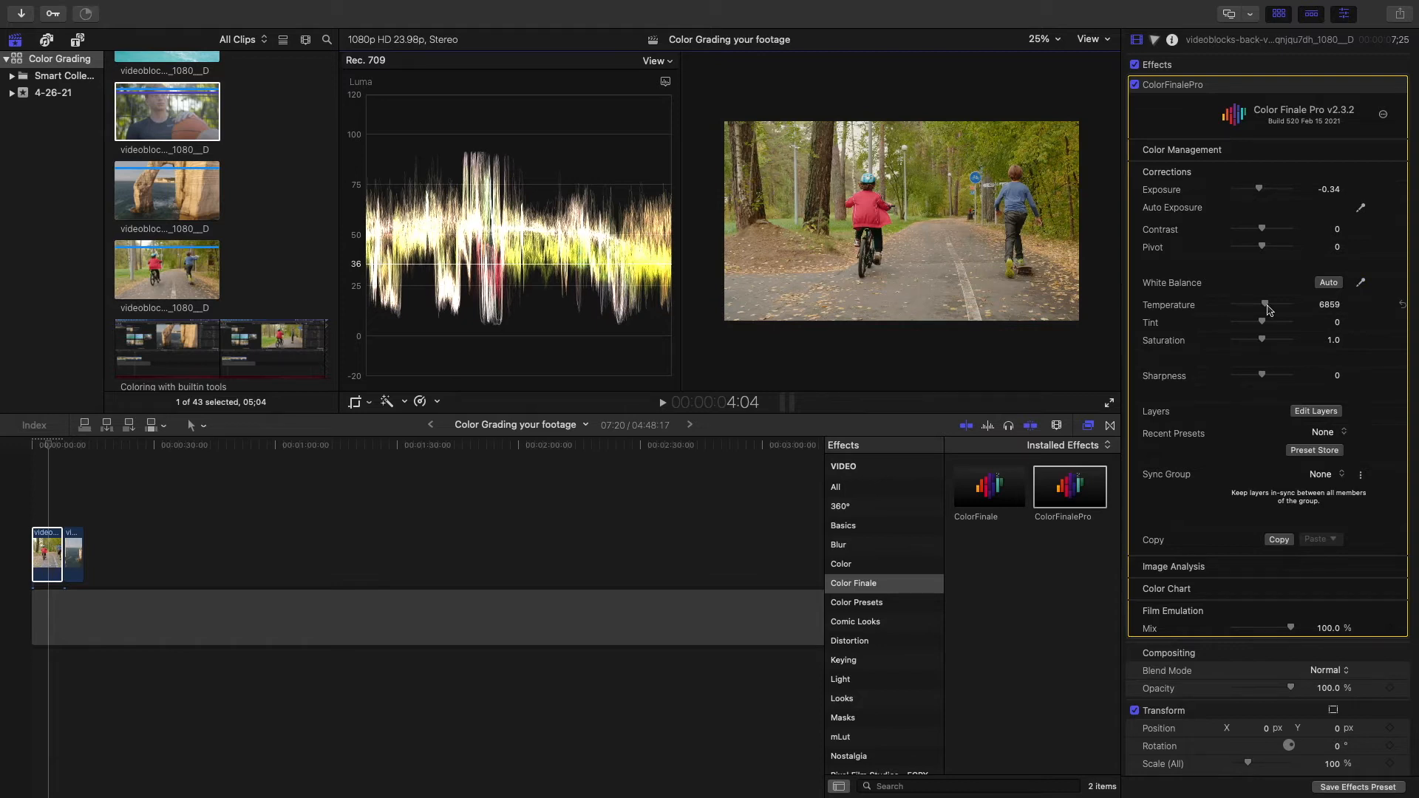
pyautogui.moveTo(1267, 308); pyautogui.dragTo(1248, 308)
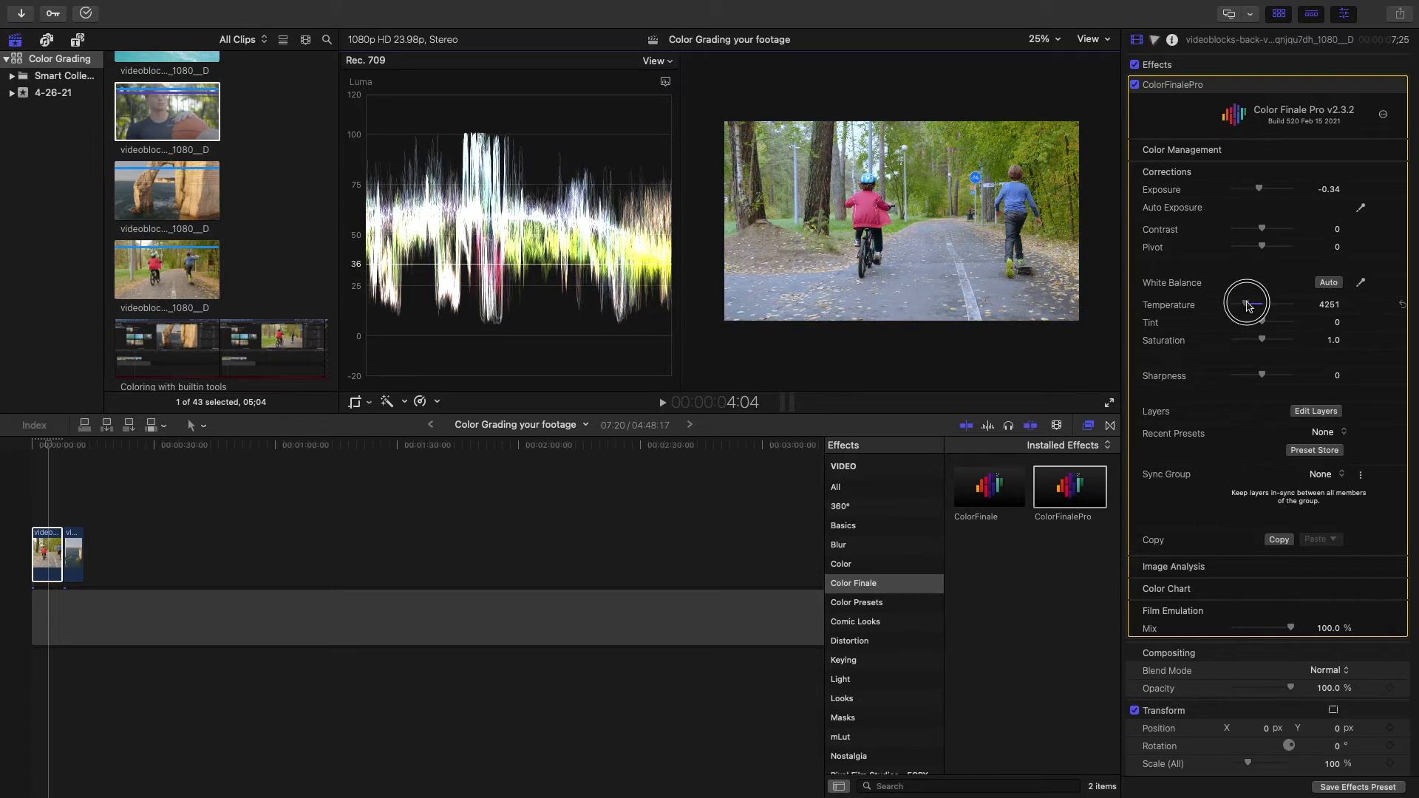
pyautogui.doubleClick(1256, 305)
# - Set the cycling clip's sharpness to 55 in the ColorFinalePro corrections
pyautogui.scroll(-3, 1256, 244)
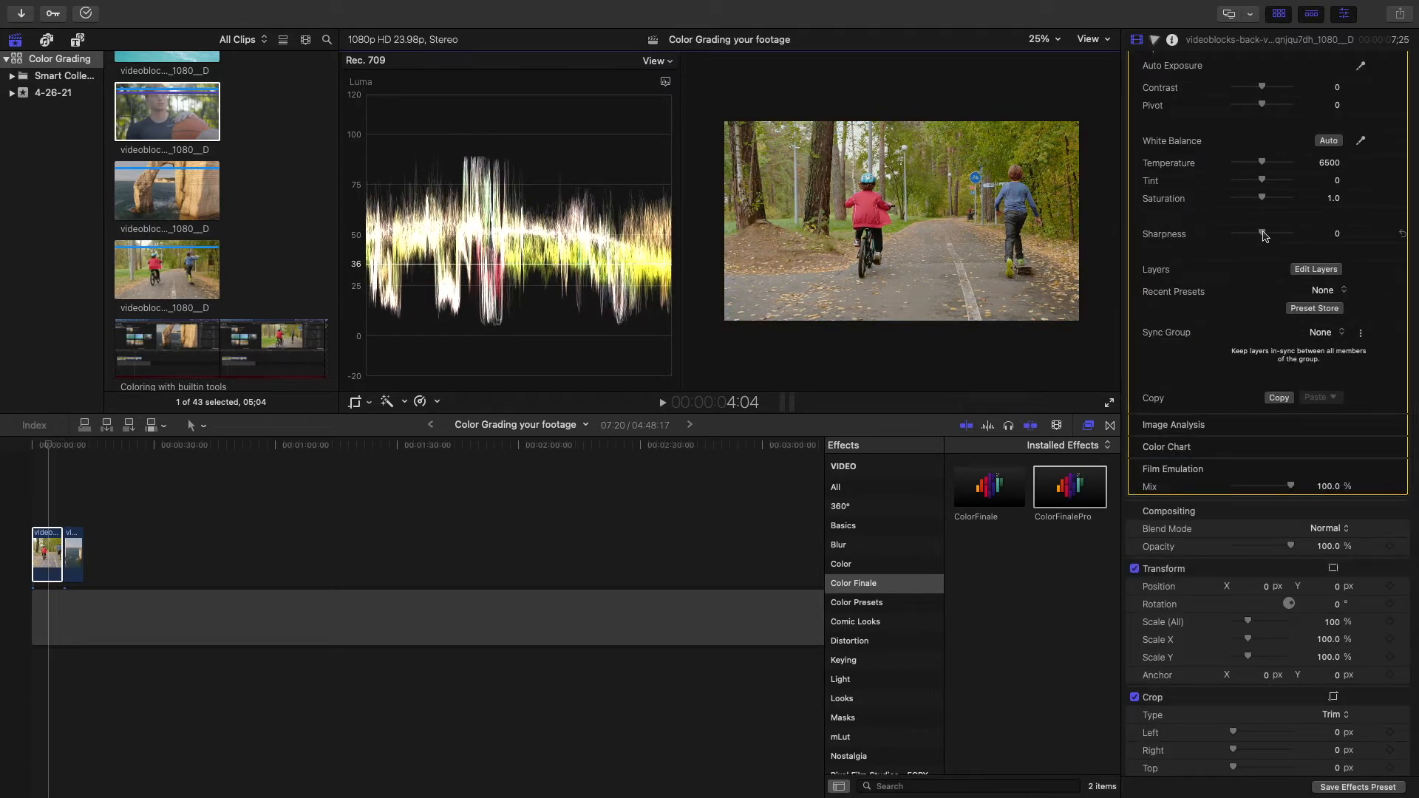
pyautogui.moveTo(1262, 235); pyautogui.dragTo(1277, 235)
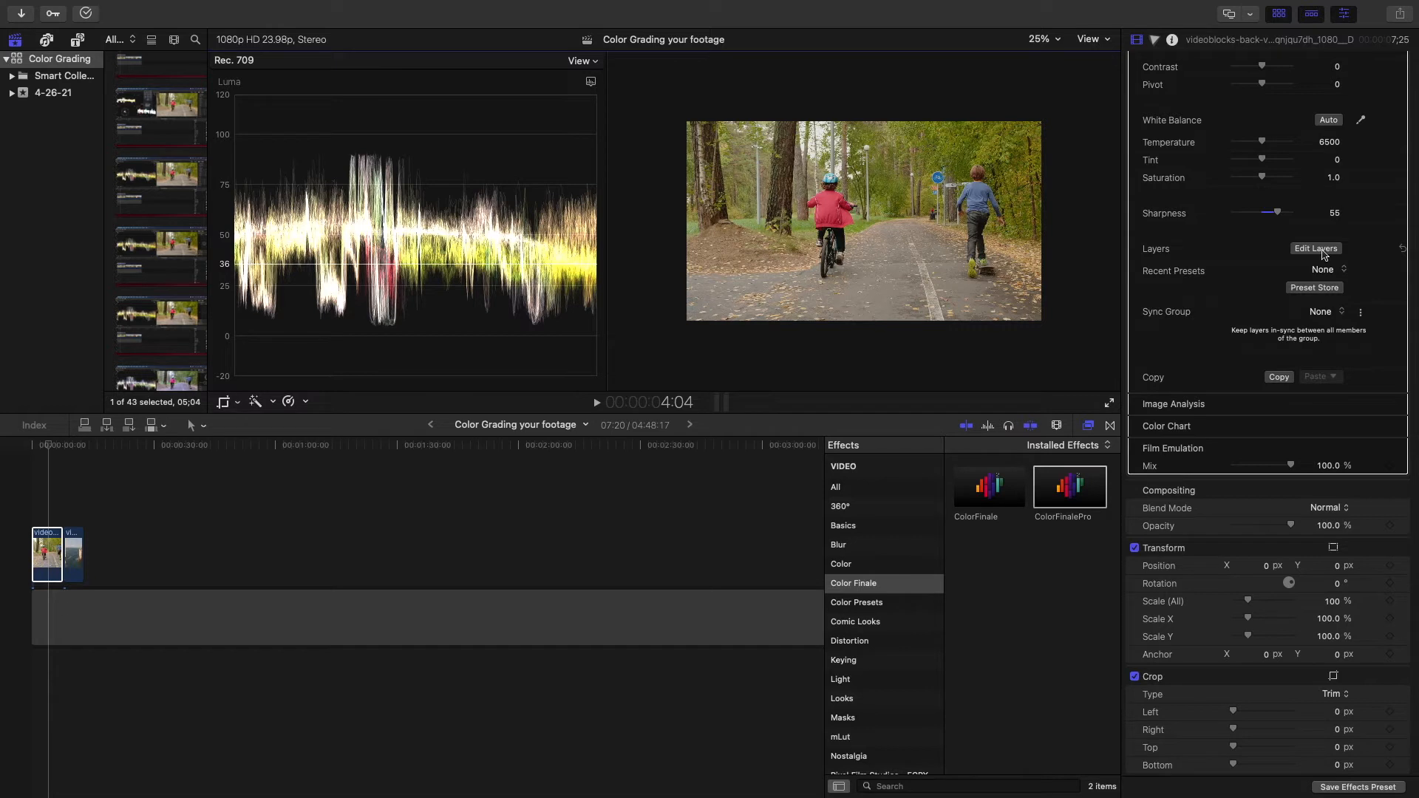
# - Open the layer editor for the cycling clip and add Color Wheels, Curves and the other correction layer types
pyautogui.click(1316, 250)
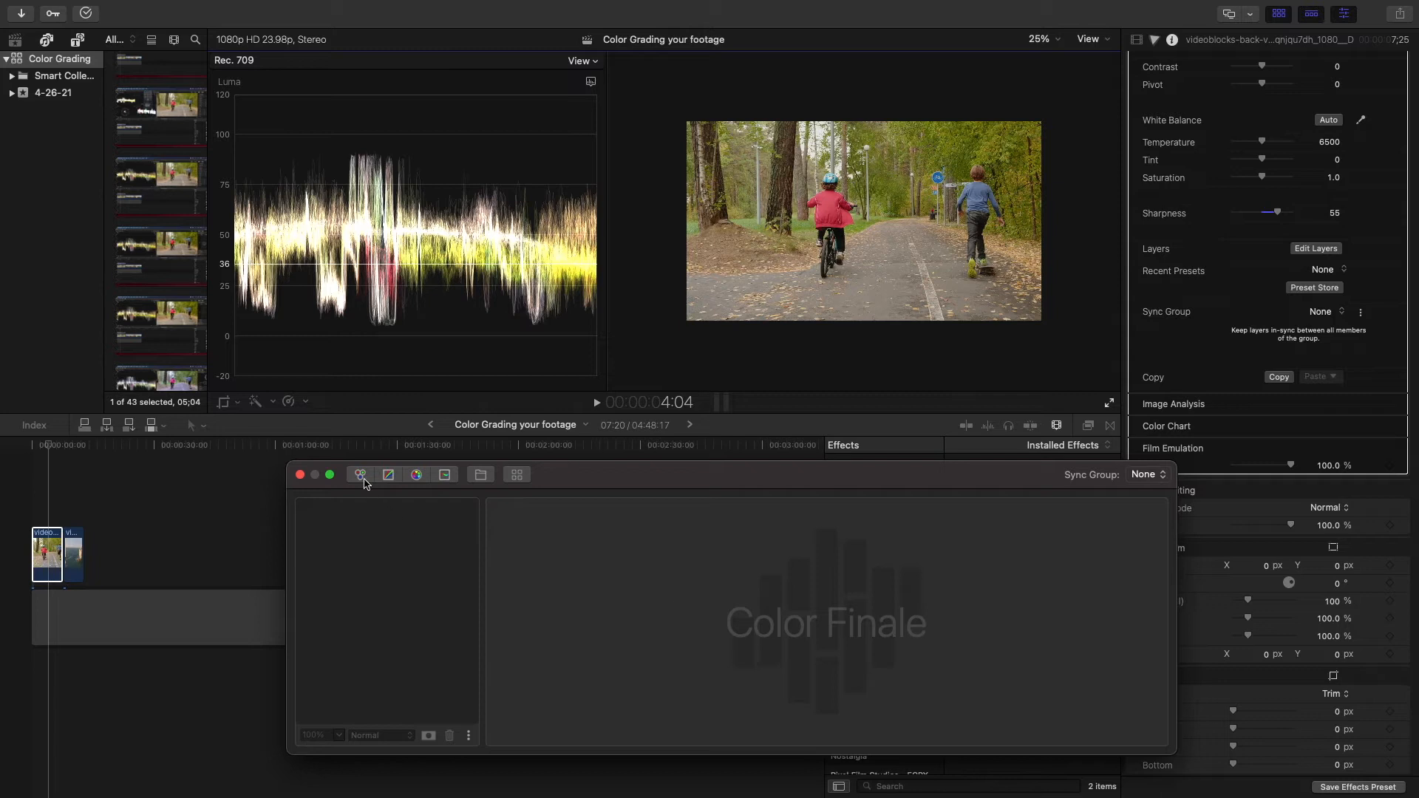
pyautogui.click(361, 475)
pyautogui.click(388, 475)
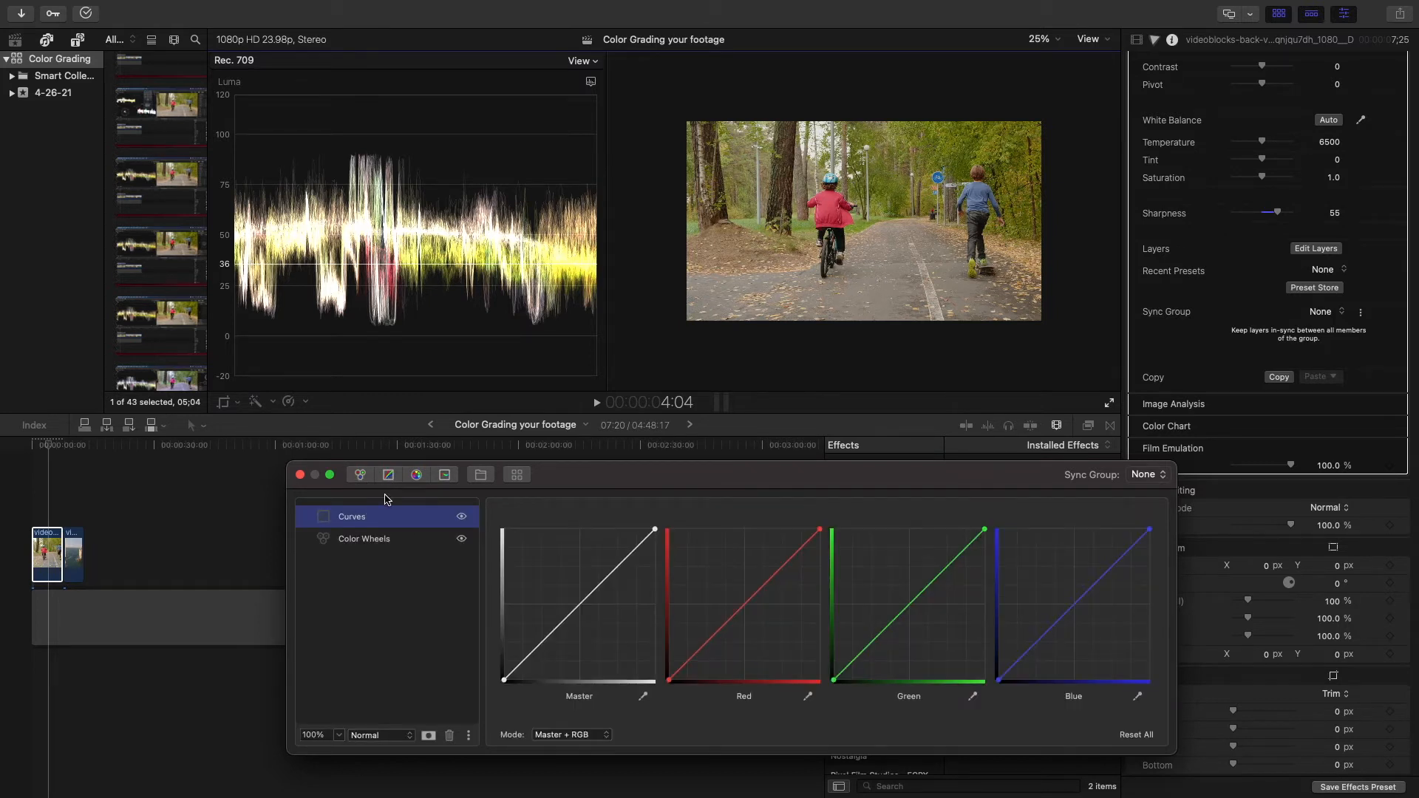
pyautogui.click(416, 475)
pyautogui.click(445, 475)
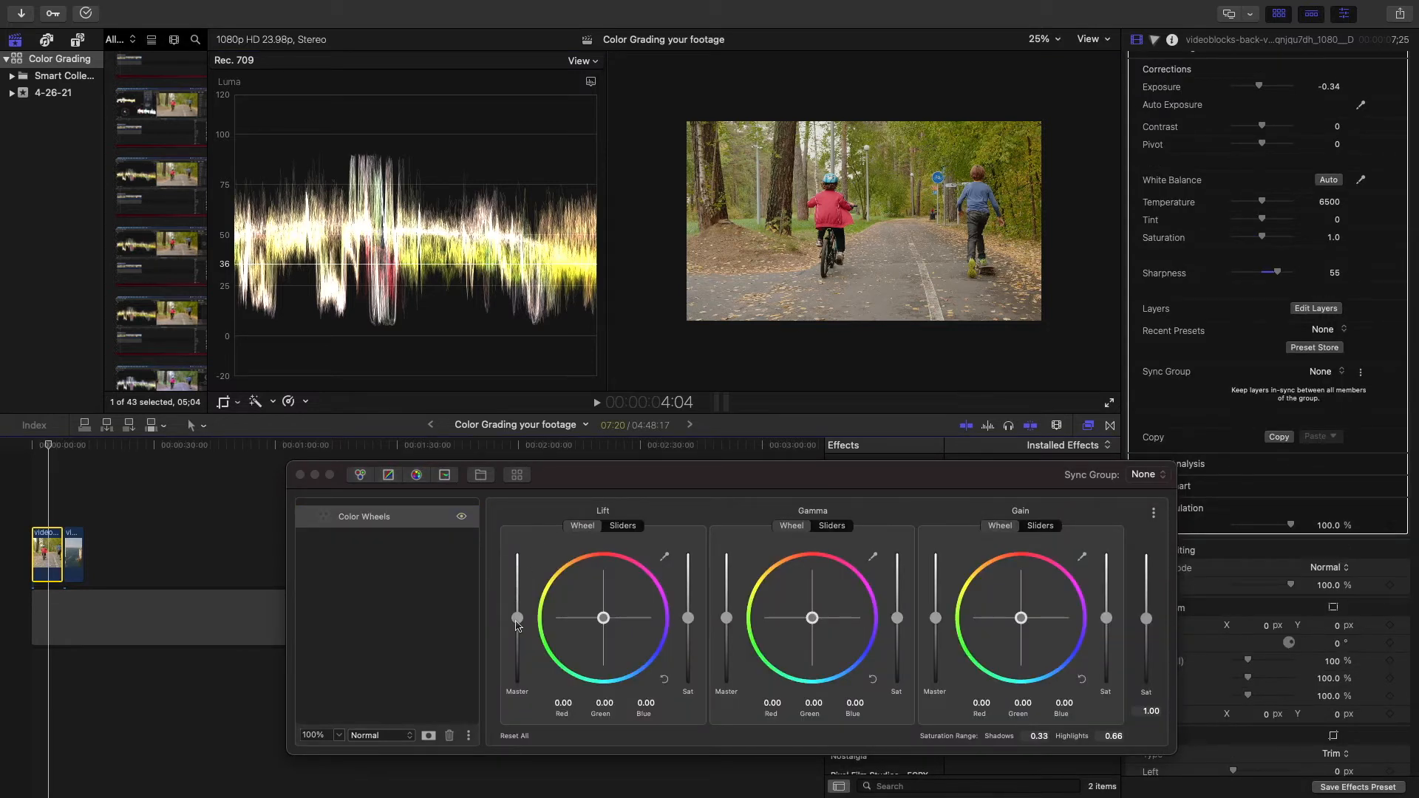
# - Set the cycling clip's Color Wheels masters to lift -0.11, gain 0.15 and gamma -0.09, and compare with the layer hidden
pyautogui.moveTo(517, 625); pyautogui.dragTo(518, 630)
pyautogui.moveTo(936, 621); pyautogui.dragTo(936, 612)
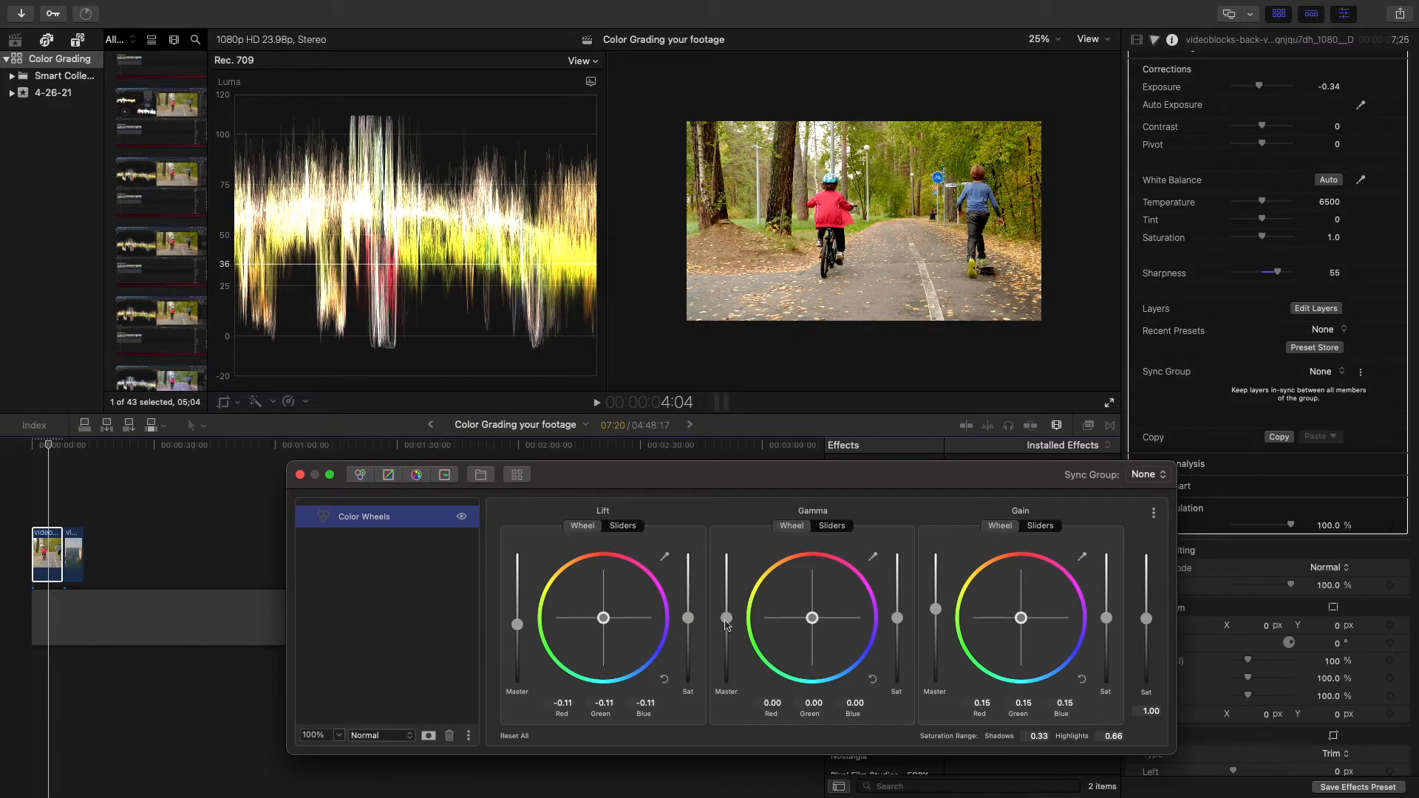
pyautogui.click(726, 623)
pyautogui.moveTo(726, 623); pyautogui.dragTo(726, 627)
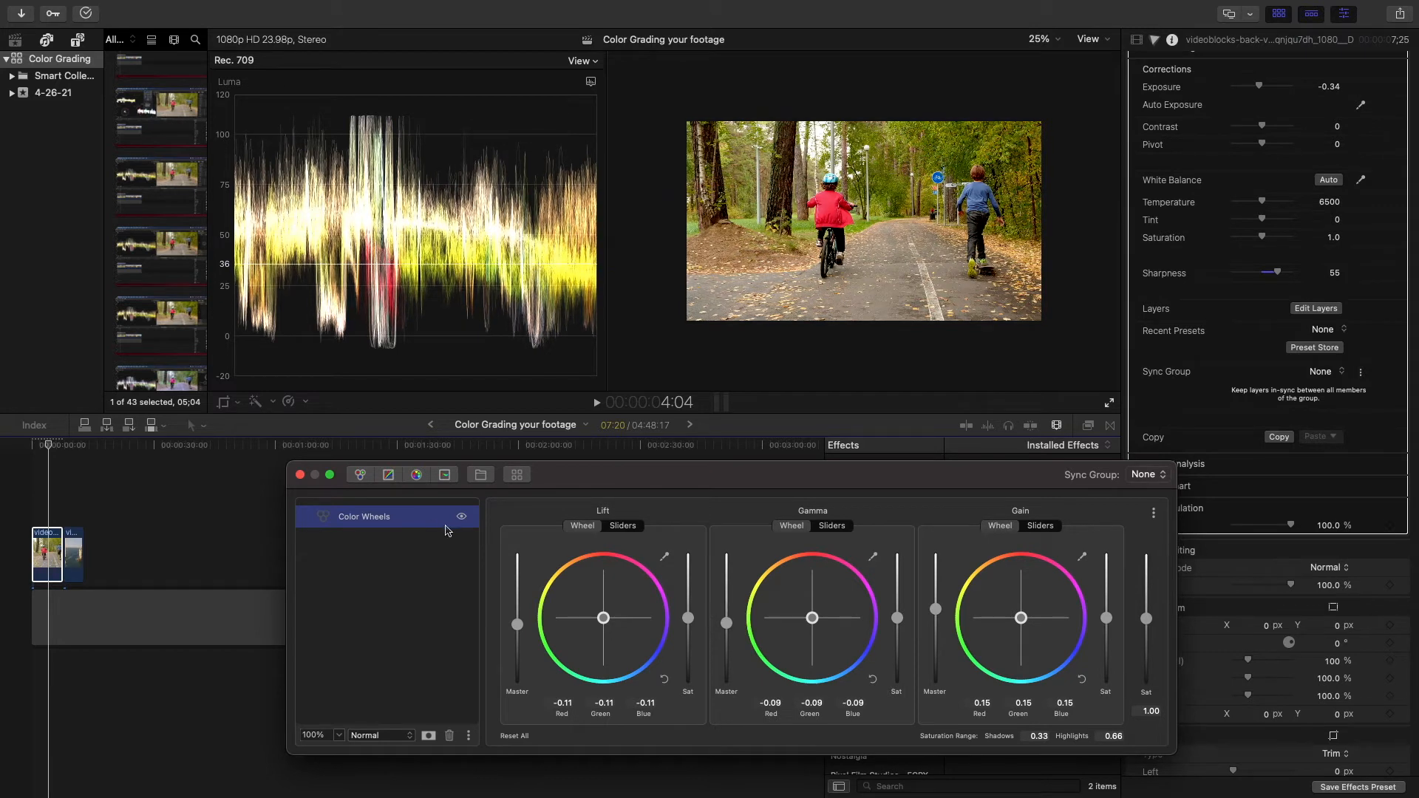
pyautogui.click(461, 516)
pyautogui.click(462, 517)
# - Select the cliff arch clip and add a Color Wheels layer to its ColorFinalePro effect
pyautogui.click(50, 445)
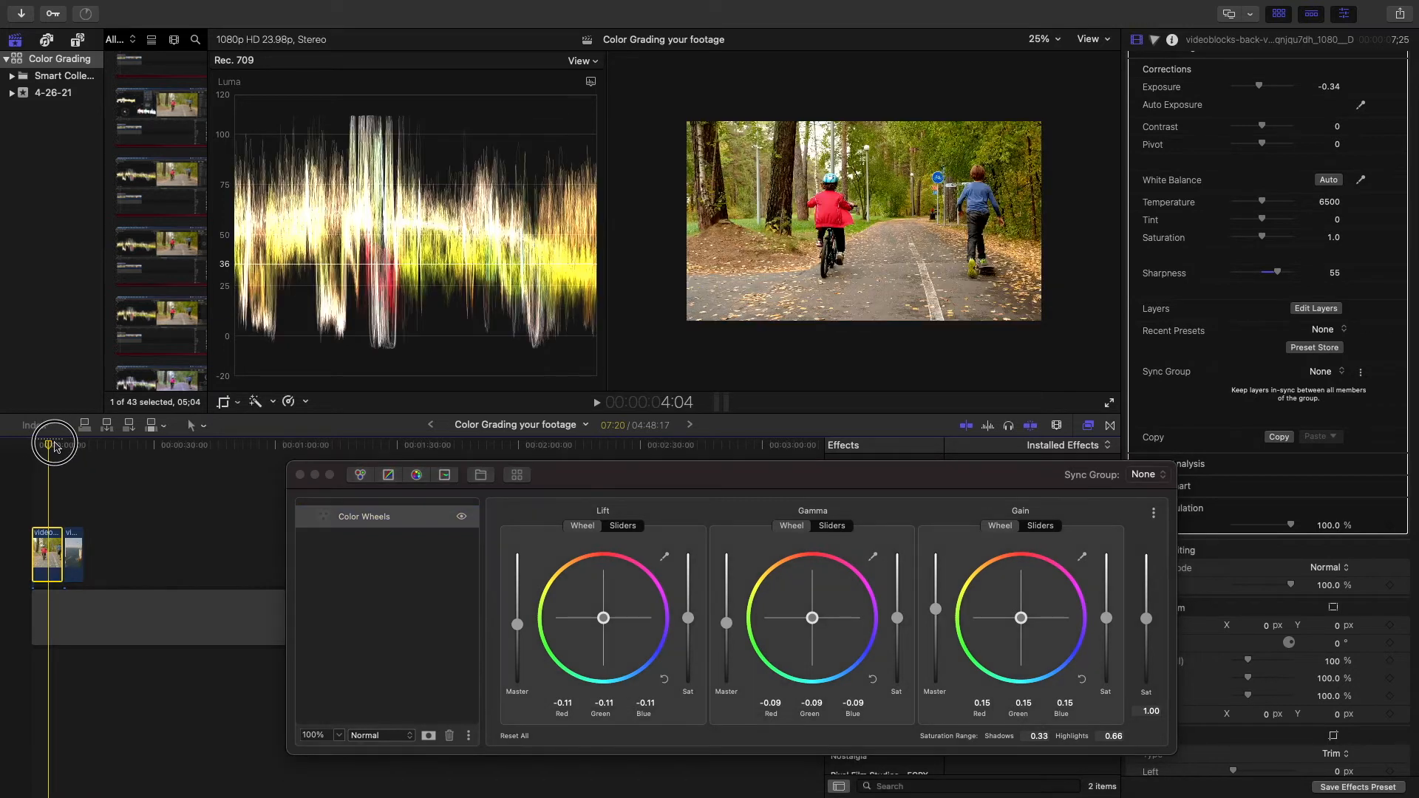
pyautogui.click(72, 539)
pyautogui.click(50, 446)
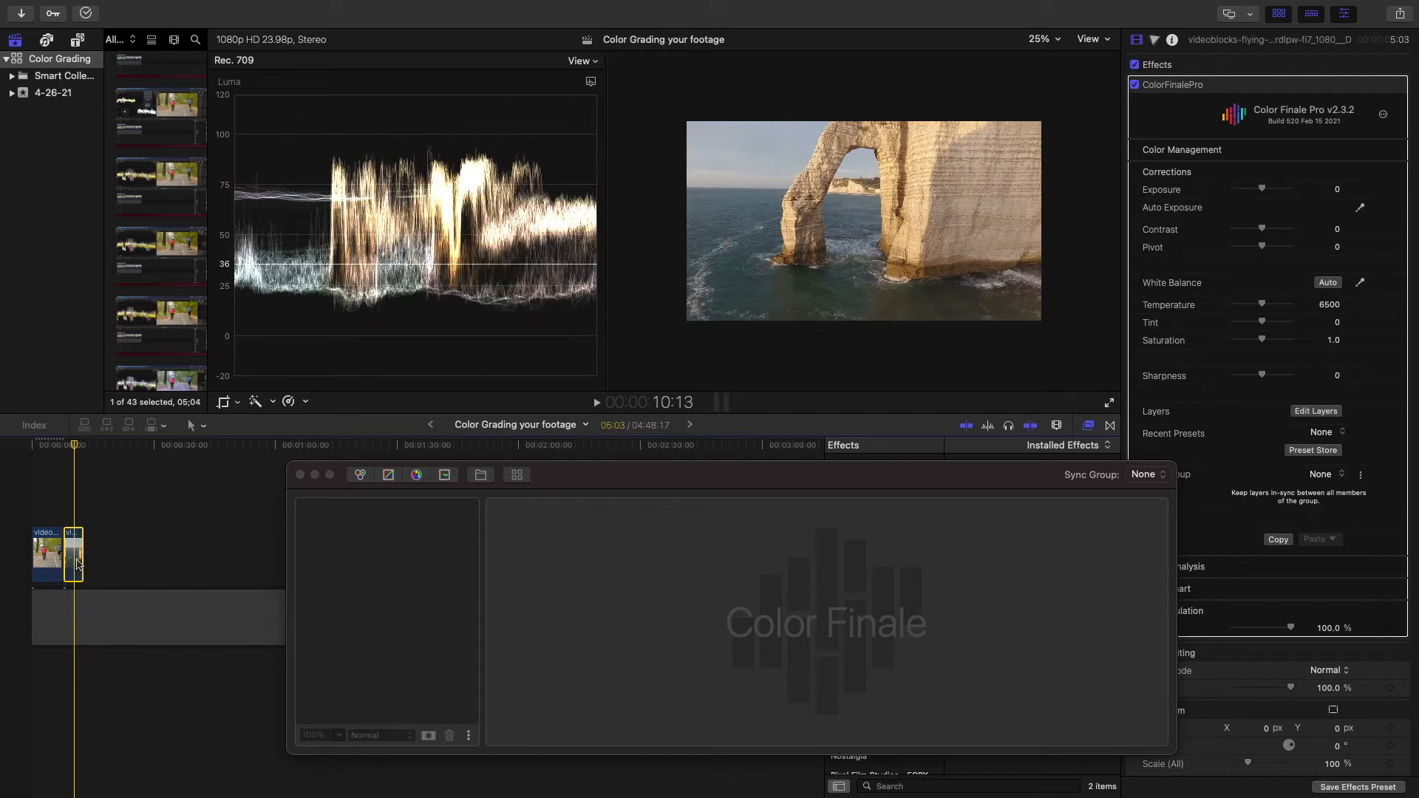
pyautogui.click(360, 475)
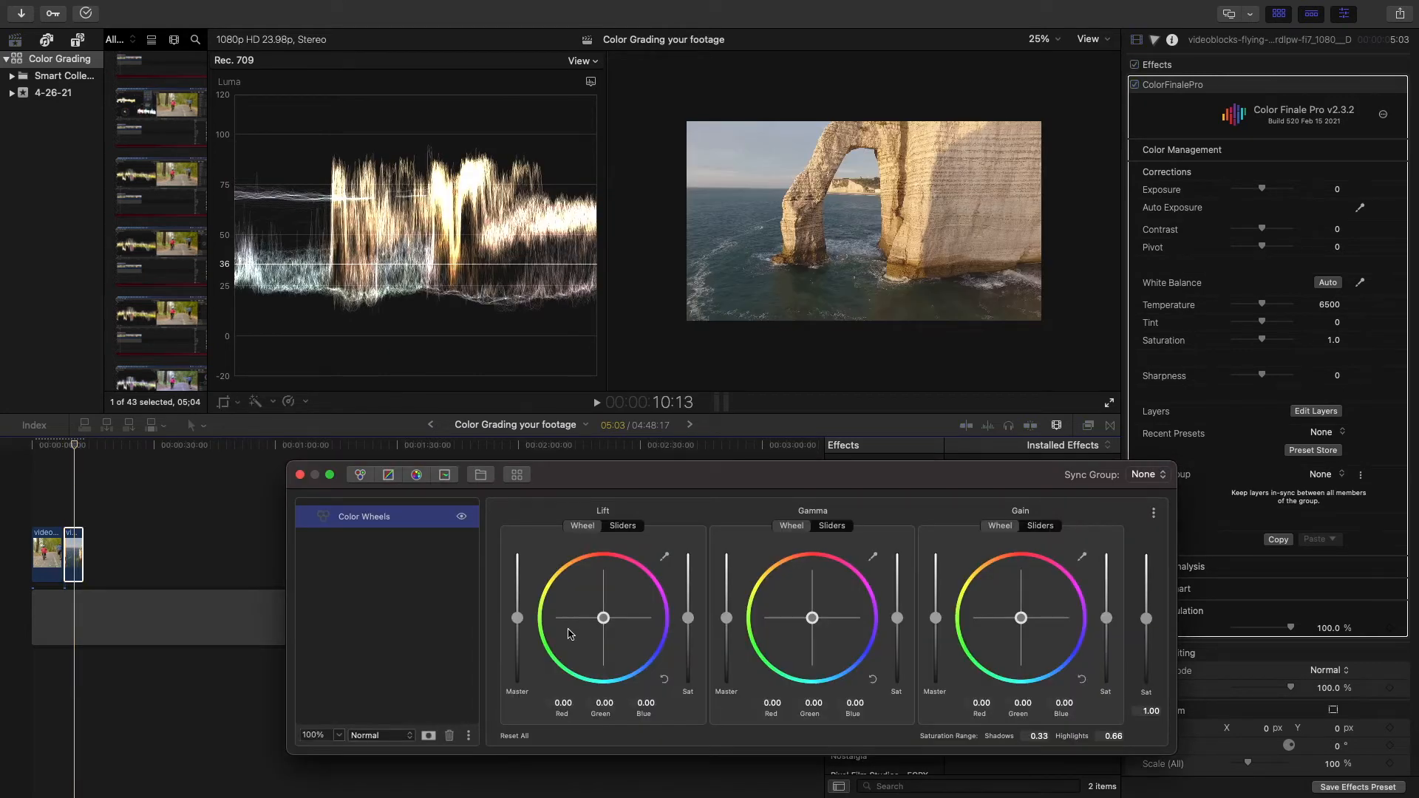
# - Set the cliff arch clip's master lift to -0.16, gain to 0.06 and gamma to about -0.04, and check the layer's effect
pyautogui.moveTo(518, 618); pyautogui.dragTo(518, 627)
pyautogui.moveTo(941, 621); pyautogui.dragTo(941, 618)
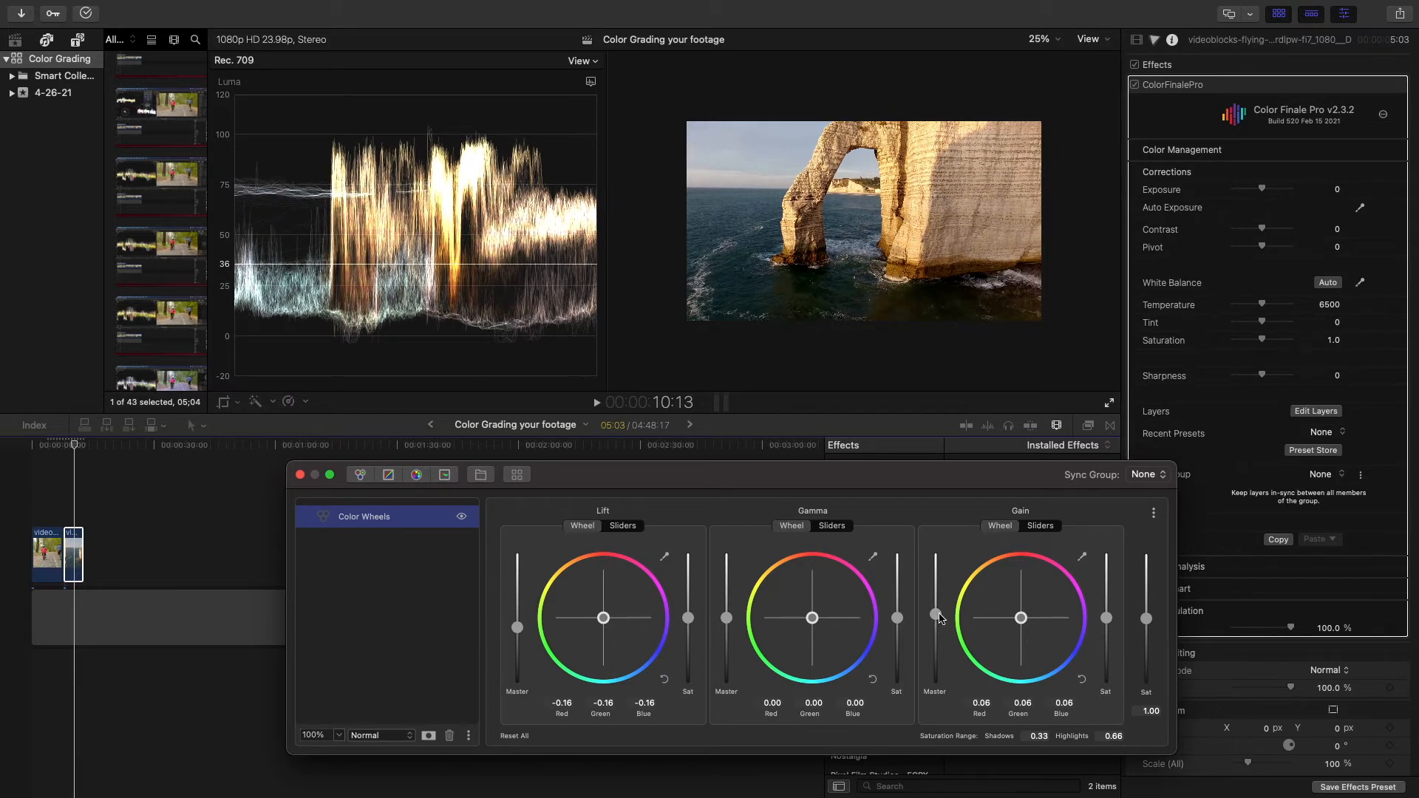
pyautogui.moveTo(726, 617); pyautogui.dragTo(727, 622)
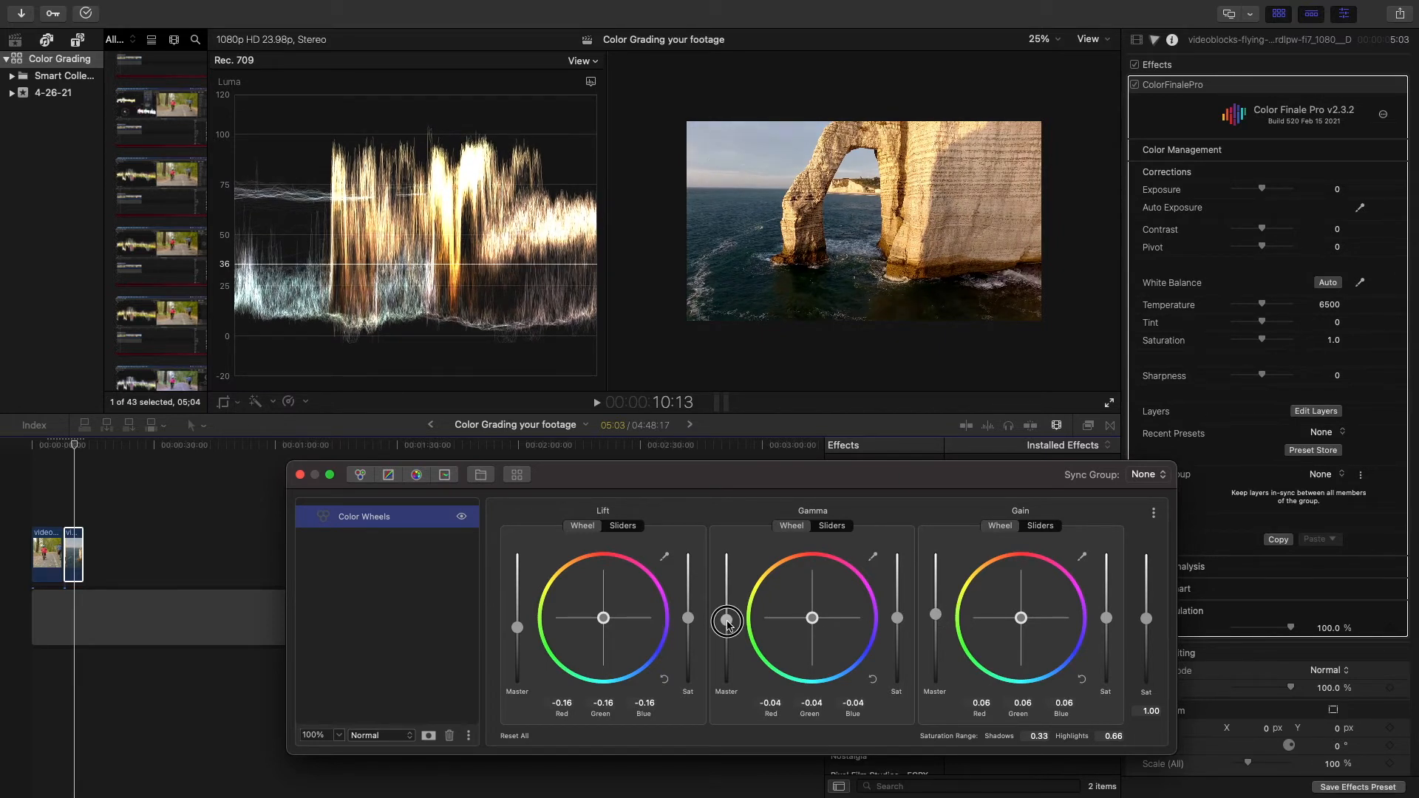
pyautogui.click(461, 517)
# - Place a Look Grade title from the Color Finale grades above the clips and extend it across both of them
pyautogui.click(48, 554)
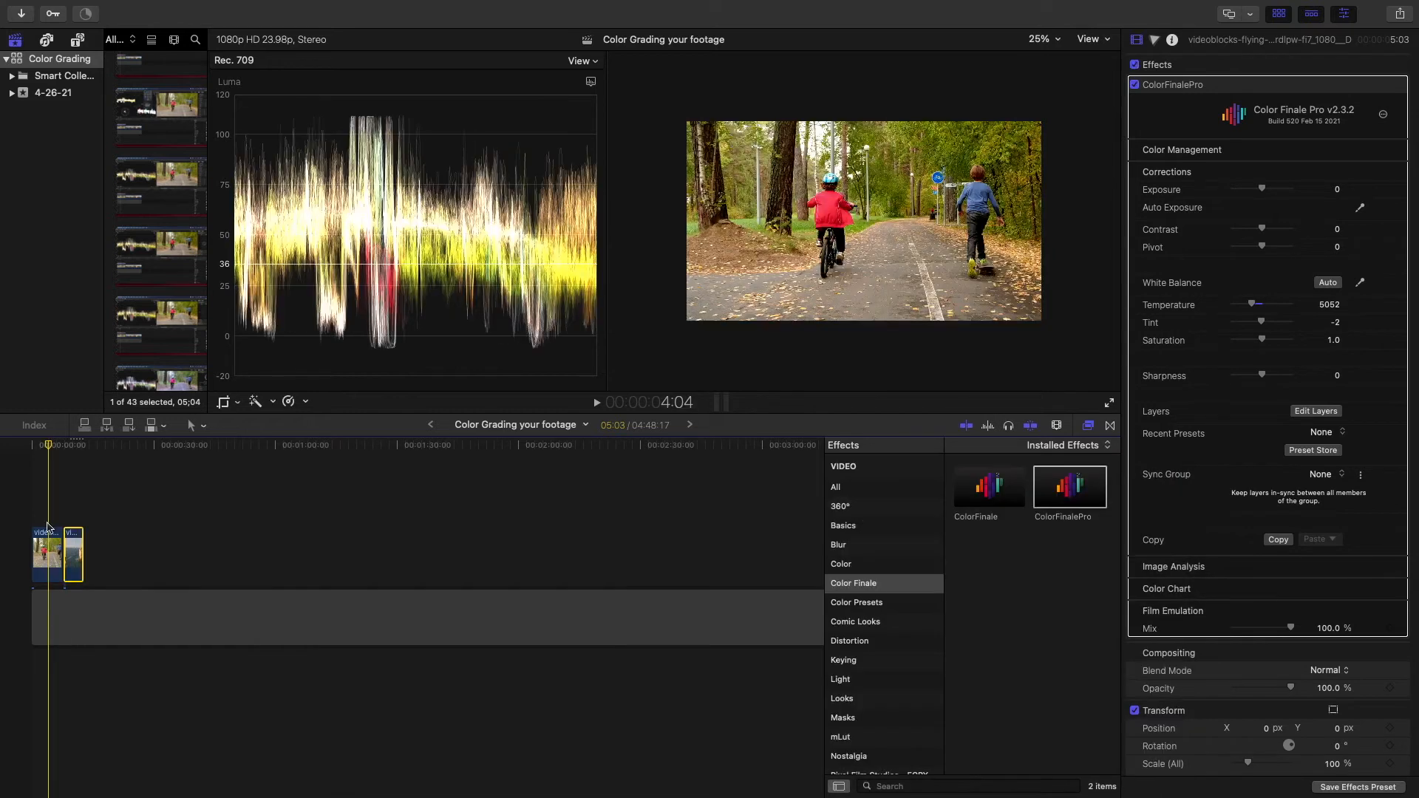
pyautogui.click(72, 547)
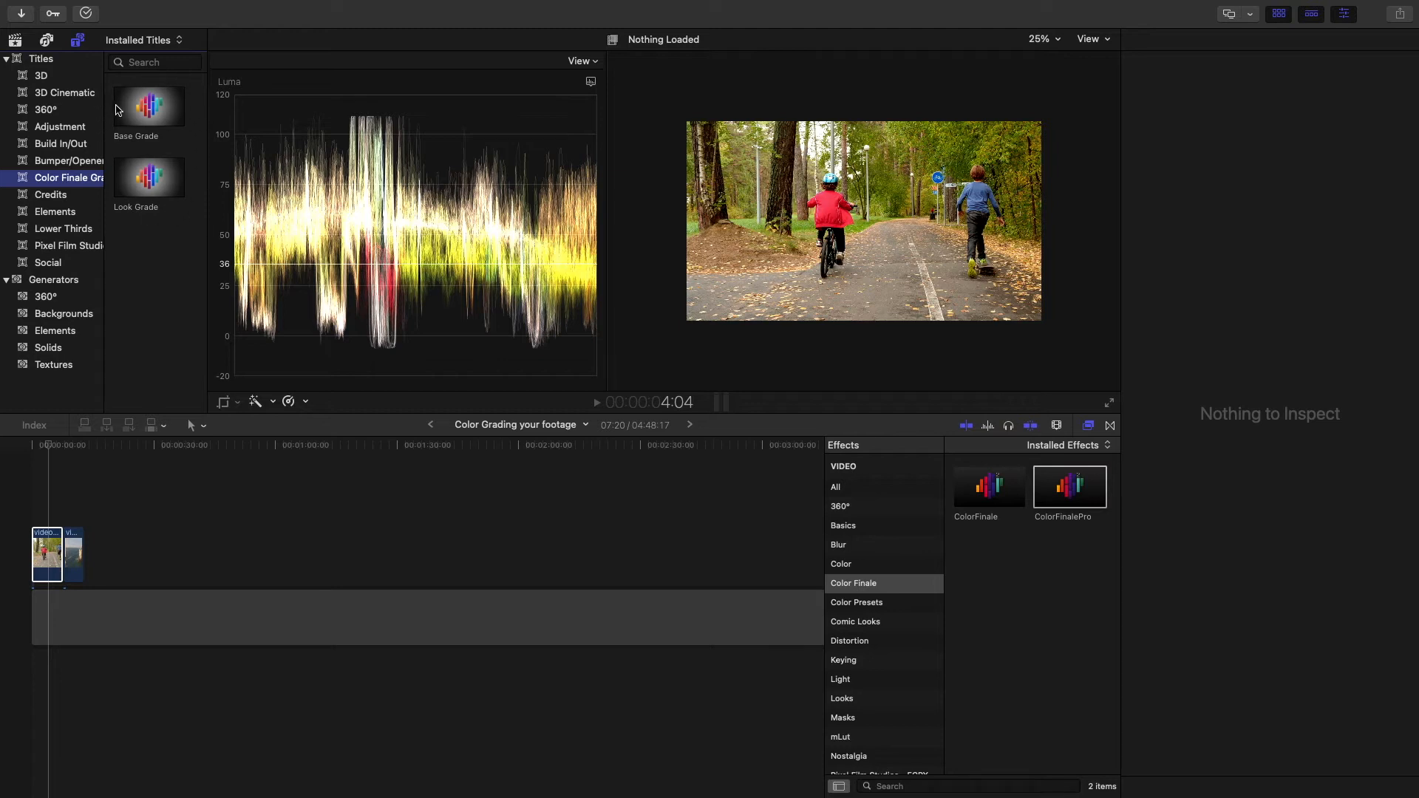
pyautogui.moveTo(146, 178); pyautogui.dragTo(41, 448)
pyautogui.moveTo(52, 515); pyautogui.dragTo(82, 515)
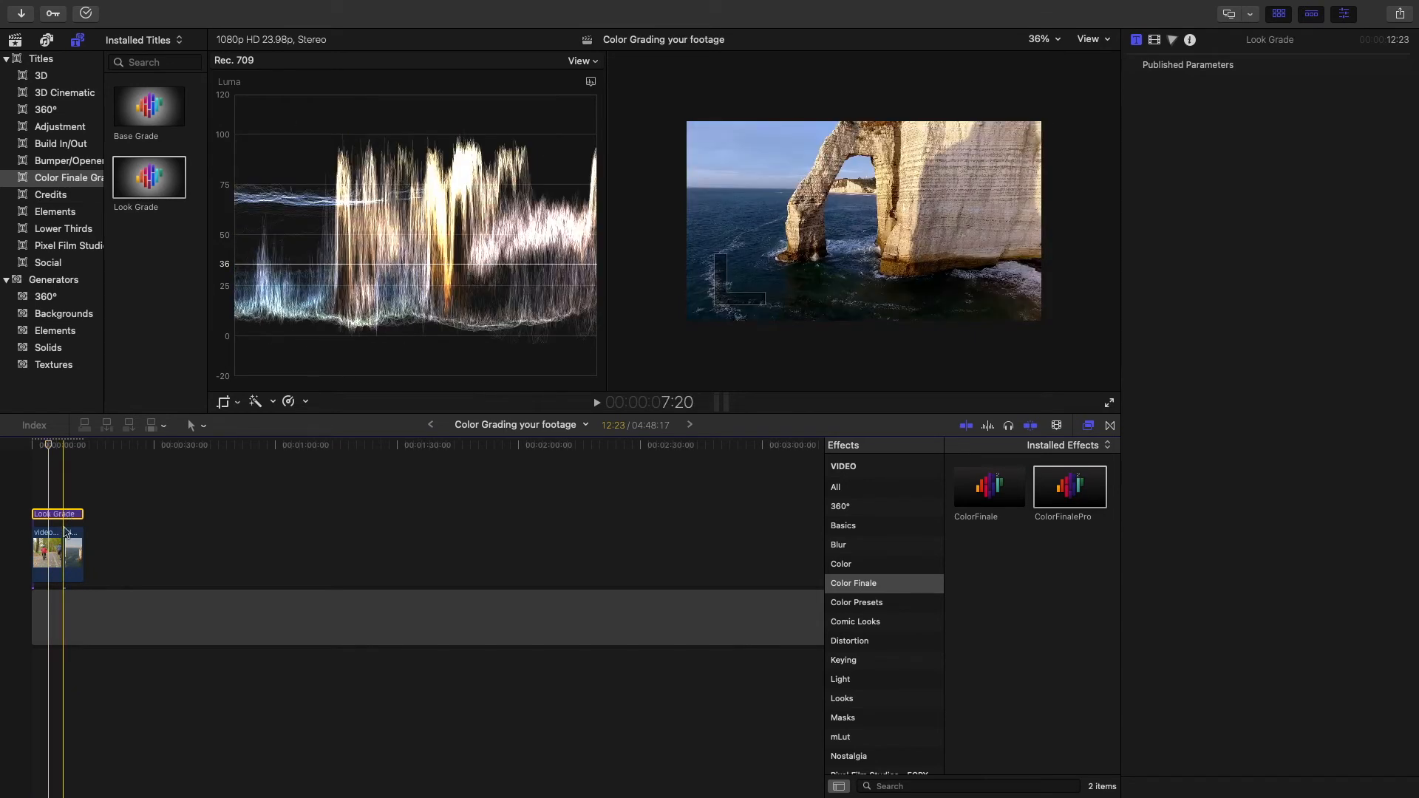
# - Apply ColorFinalePro to the Look Grade title and add a Curves layer to it
pyautogui.moveTo(1061, 499); pyautogui.dragTo(51, 515)
pyautogui.click(1313, 411)
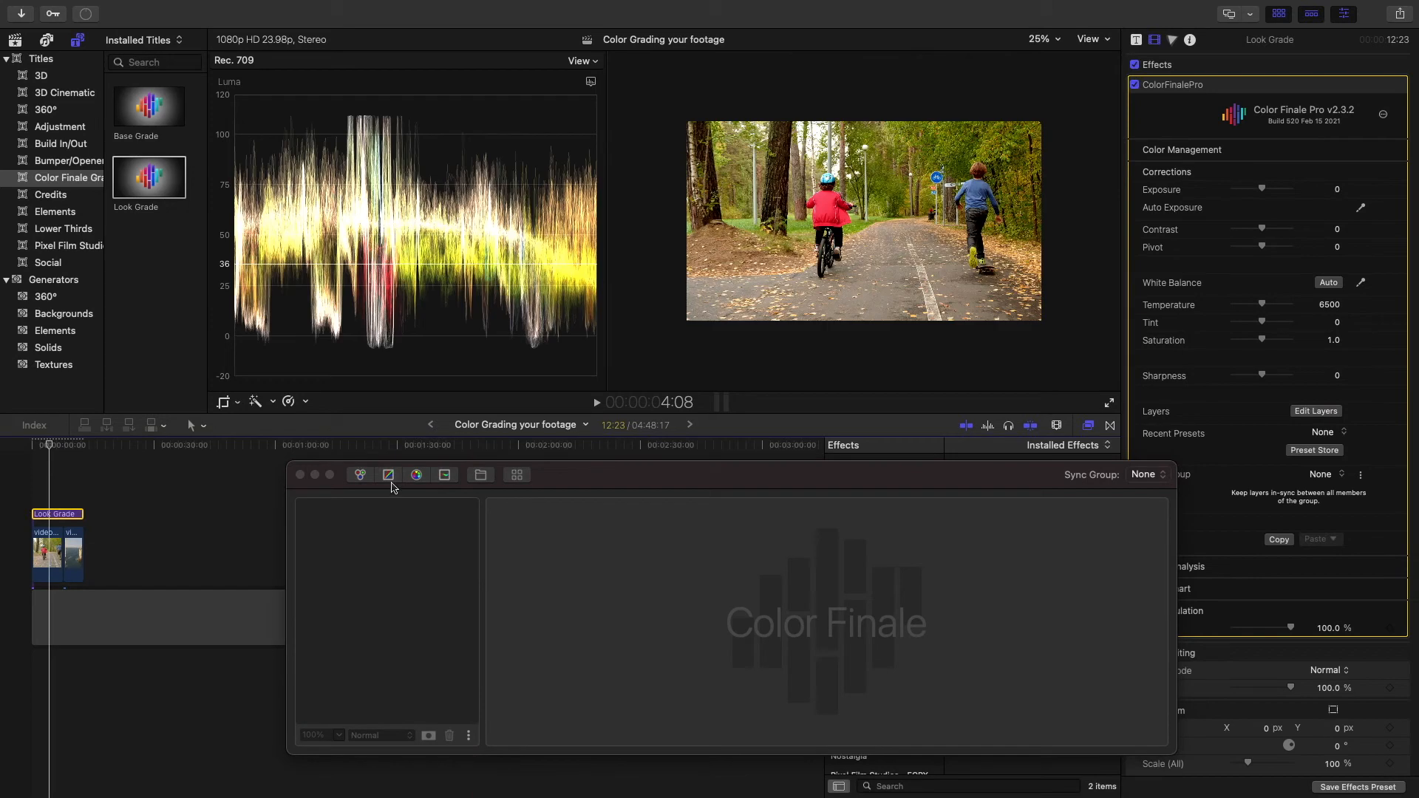
pyautogui.click(388, 477)
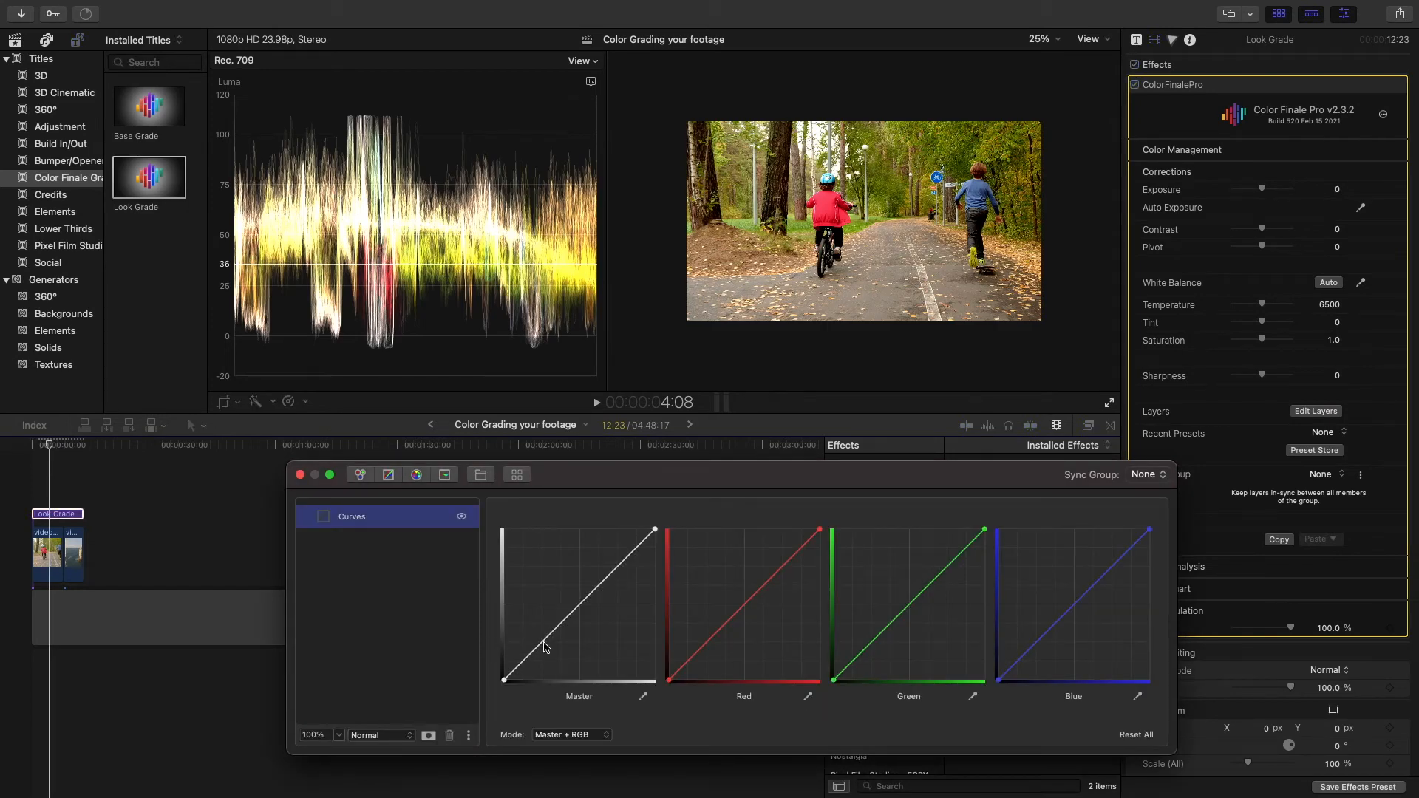
# - Shape the Master curve into an S with darker shadows, brighter highlights and a raised black point, and compare with the layer hidden
pyautogui.click(544, 646)
pyautogui.click(544, 643)
pyautogui.moveTo(544, 643); pyautogui.dragTo(545, 648)
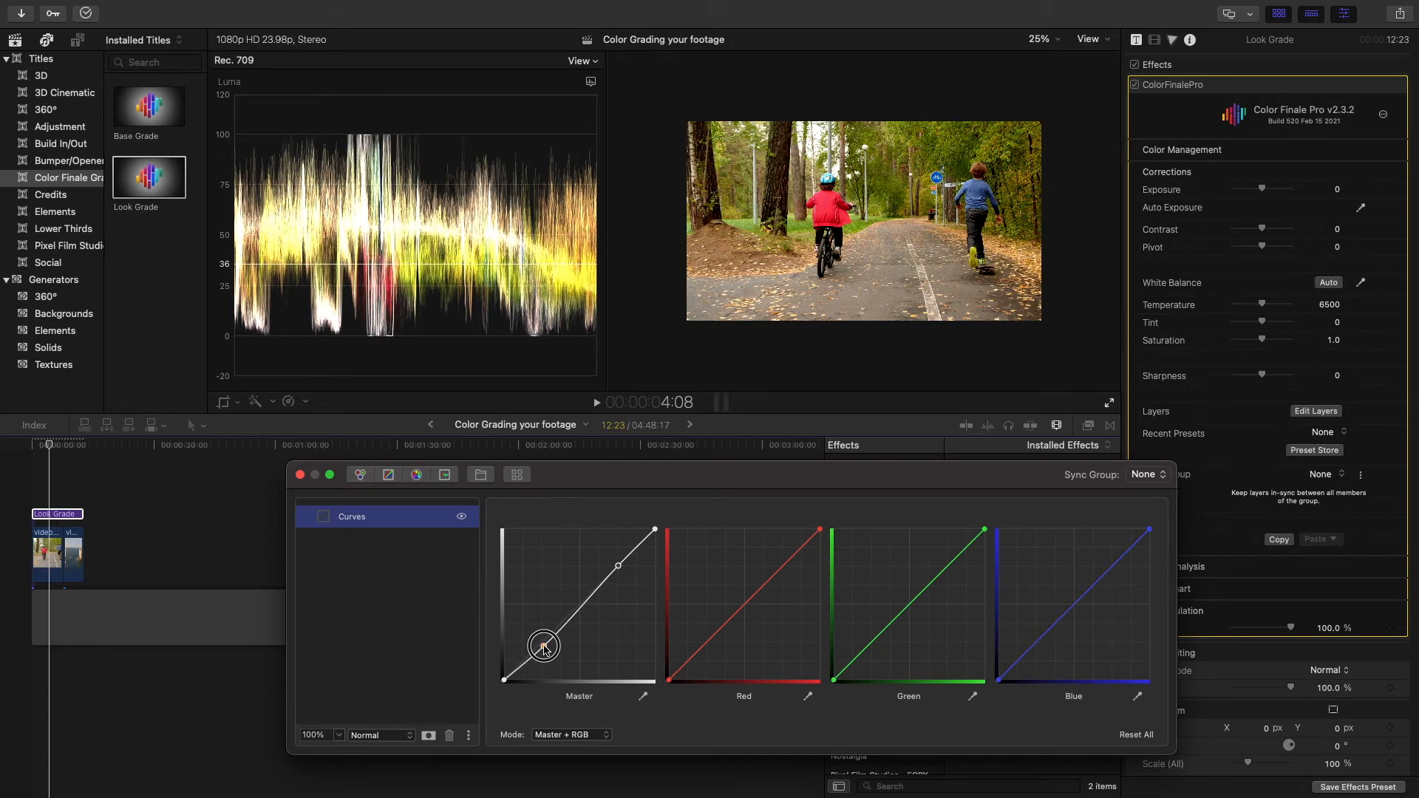
pyautogui.moveTo(619, 566); pyautogui.dragTo(617, 562)
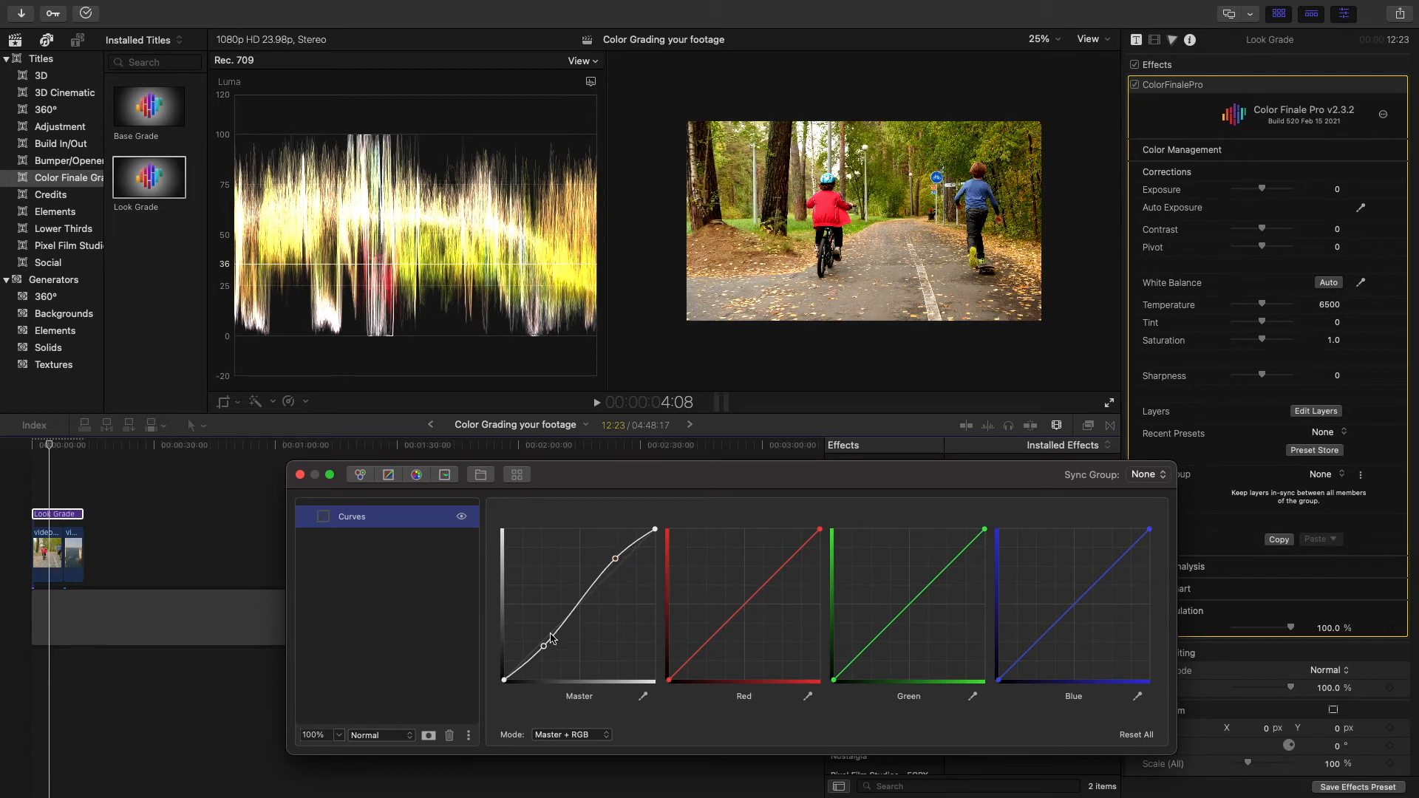
pyautogui.moveTo(545, 648); pyautogui.dragTo(545, 650)
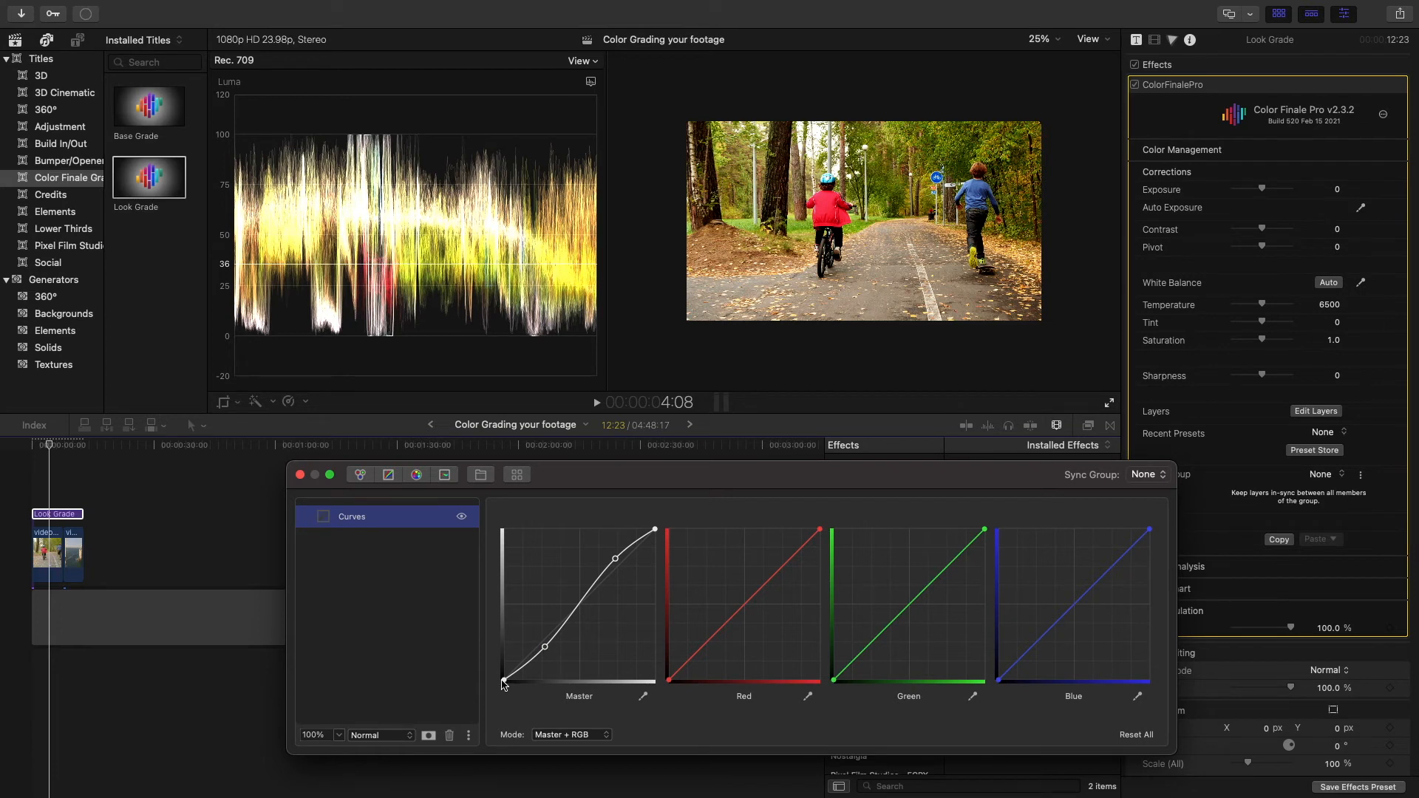
pyautogui.moveTo(505, 684); pyautogui.dragTo(504, 668)
pyautogui.click(462, 518)
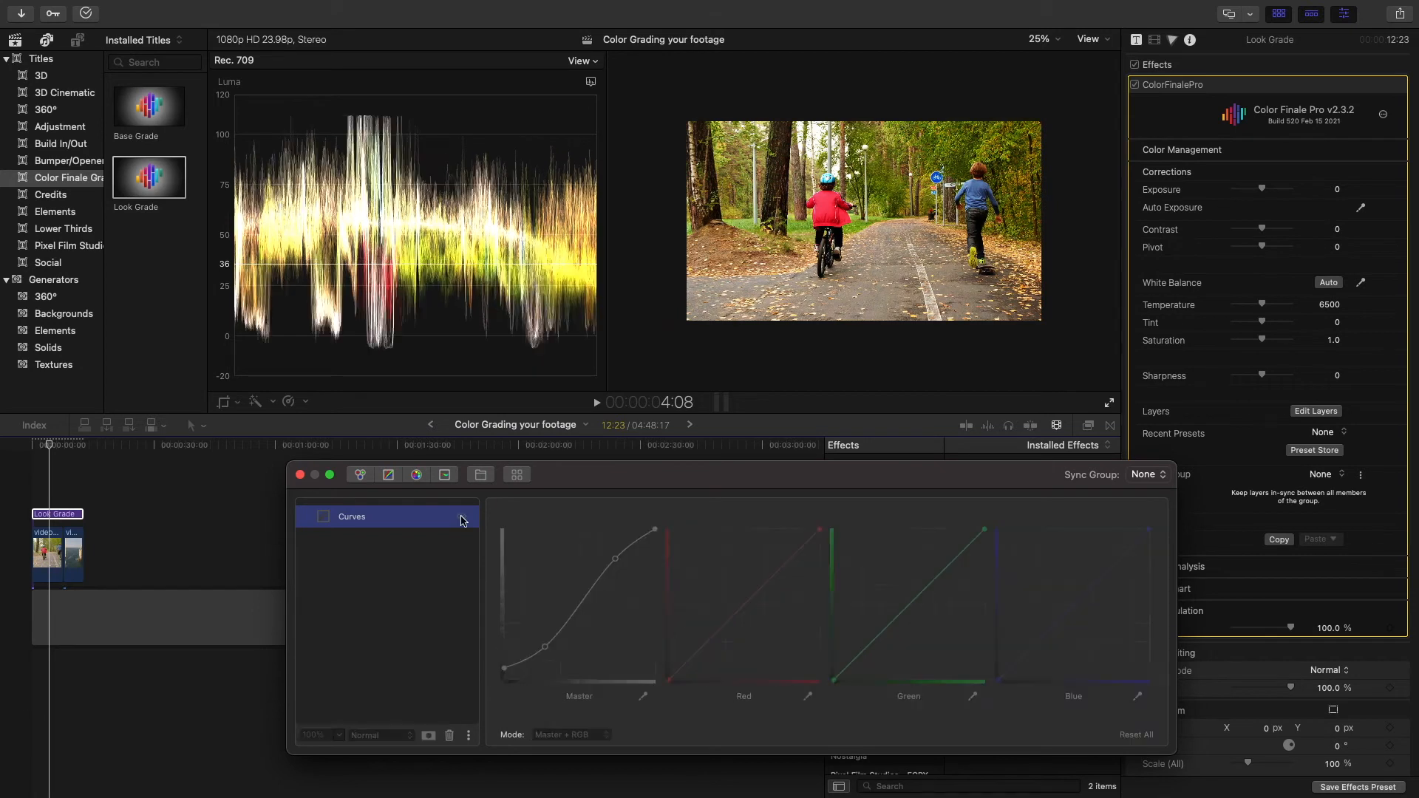
pyautogui.click(461, 517)
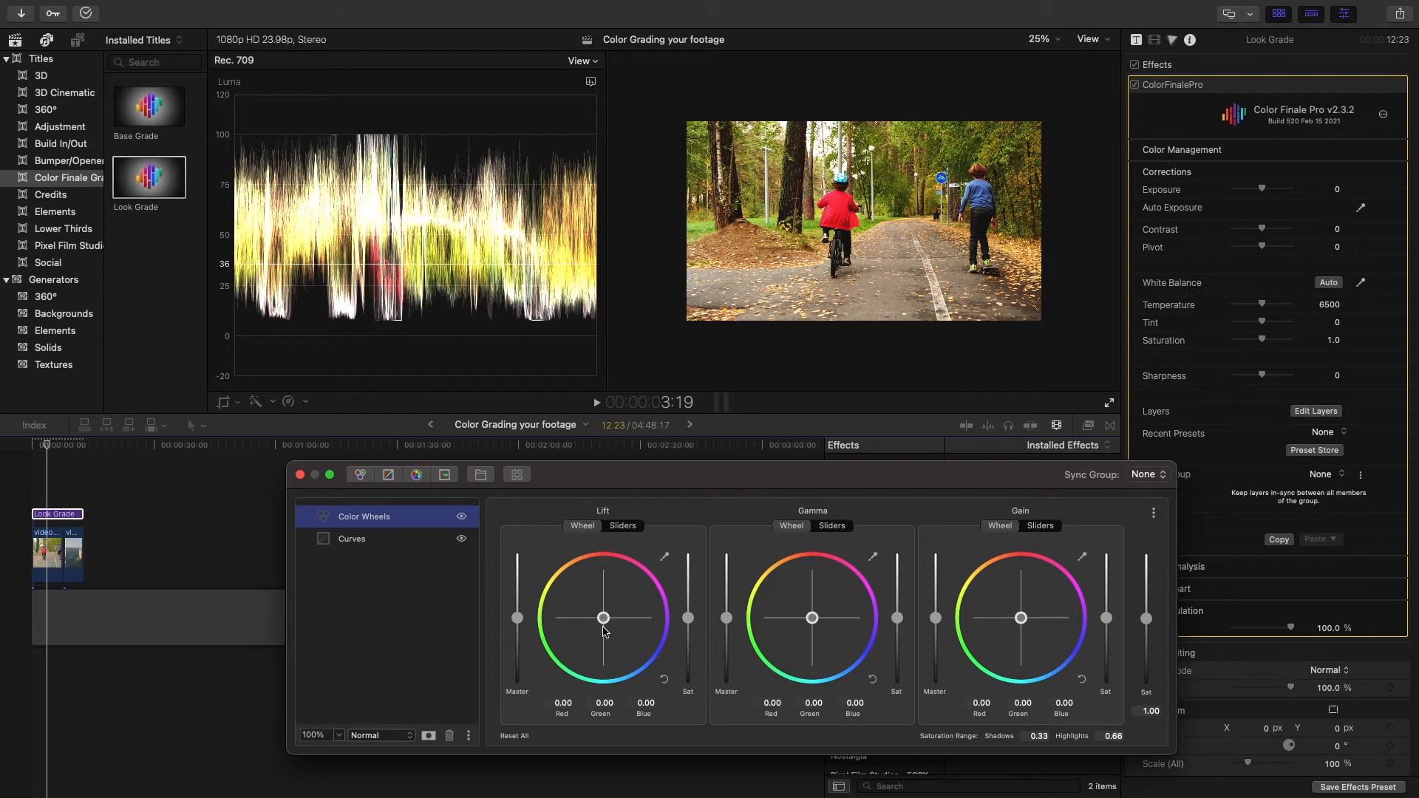
# - Use Color Wheels on the Look Grade to tint the lift green-cyan (red -0.04, green 0.03, blue 0.01) and the gain orange
pyautogui.moveTo(604, 623); pyautogui.dragTo(599, 637)
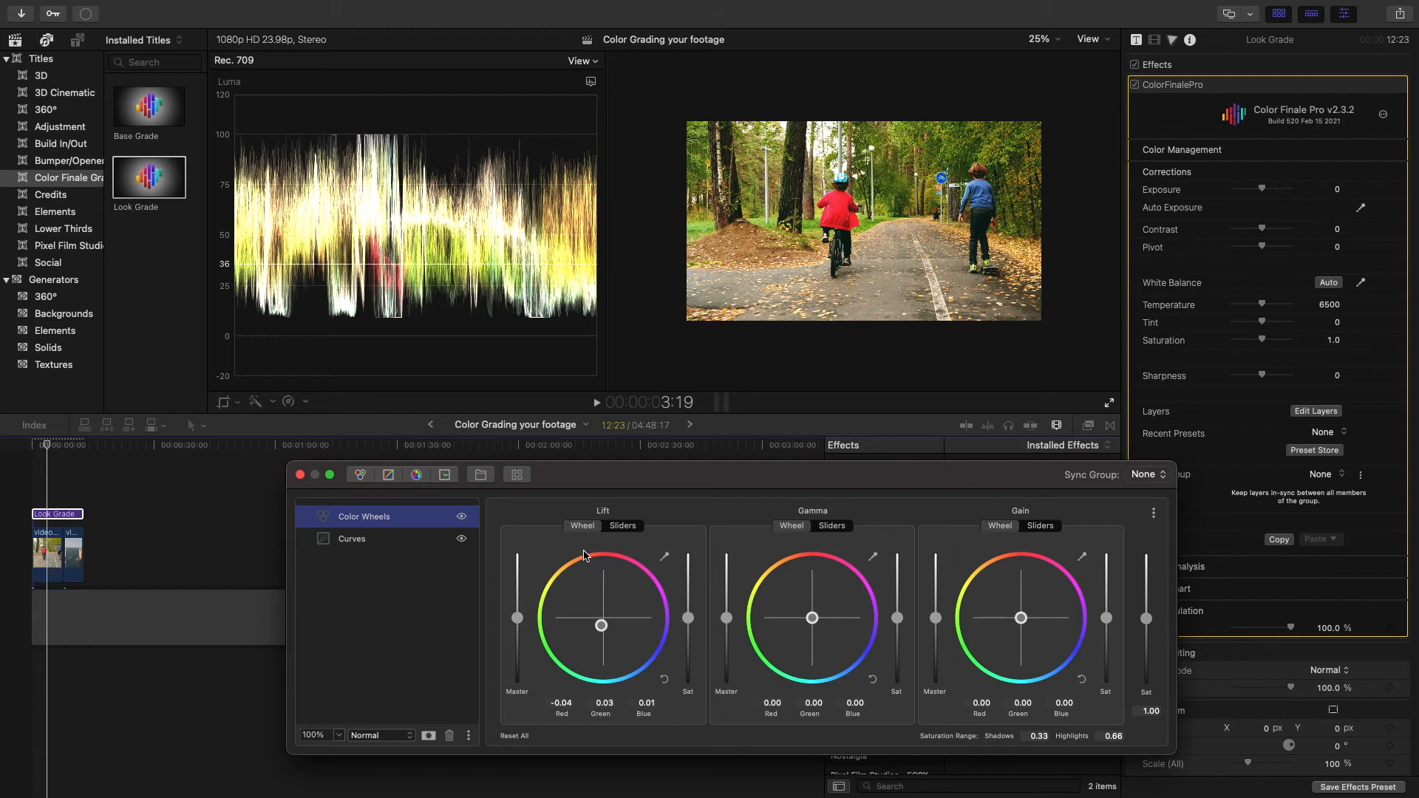
pyautogui.moveTo(1021, 619); pyautogui.dragTo(1016, 605)
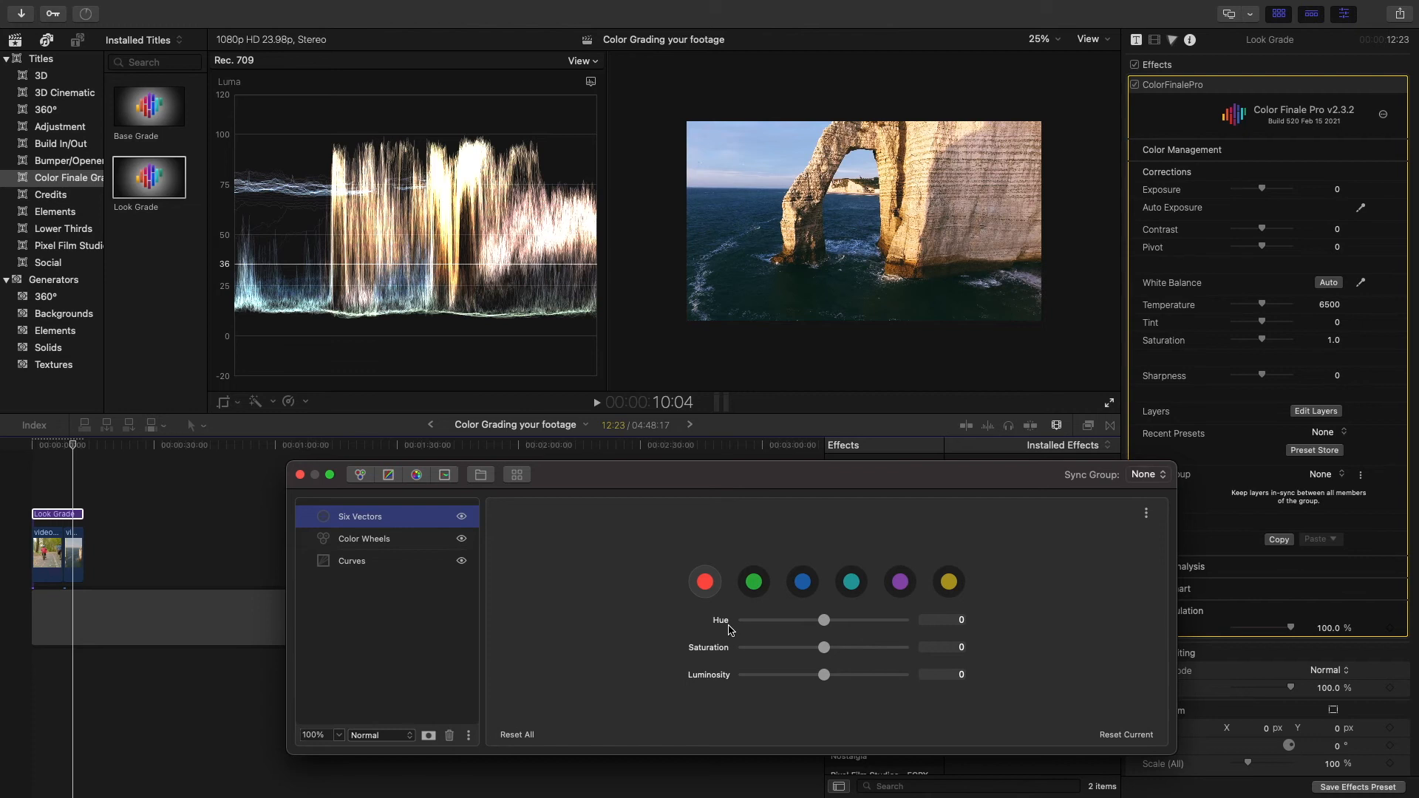
# - Try shifting the red vector's hue in the Look Grade's Six Vectors layer
pyautogui.click(803, 582)
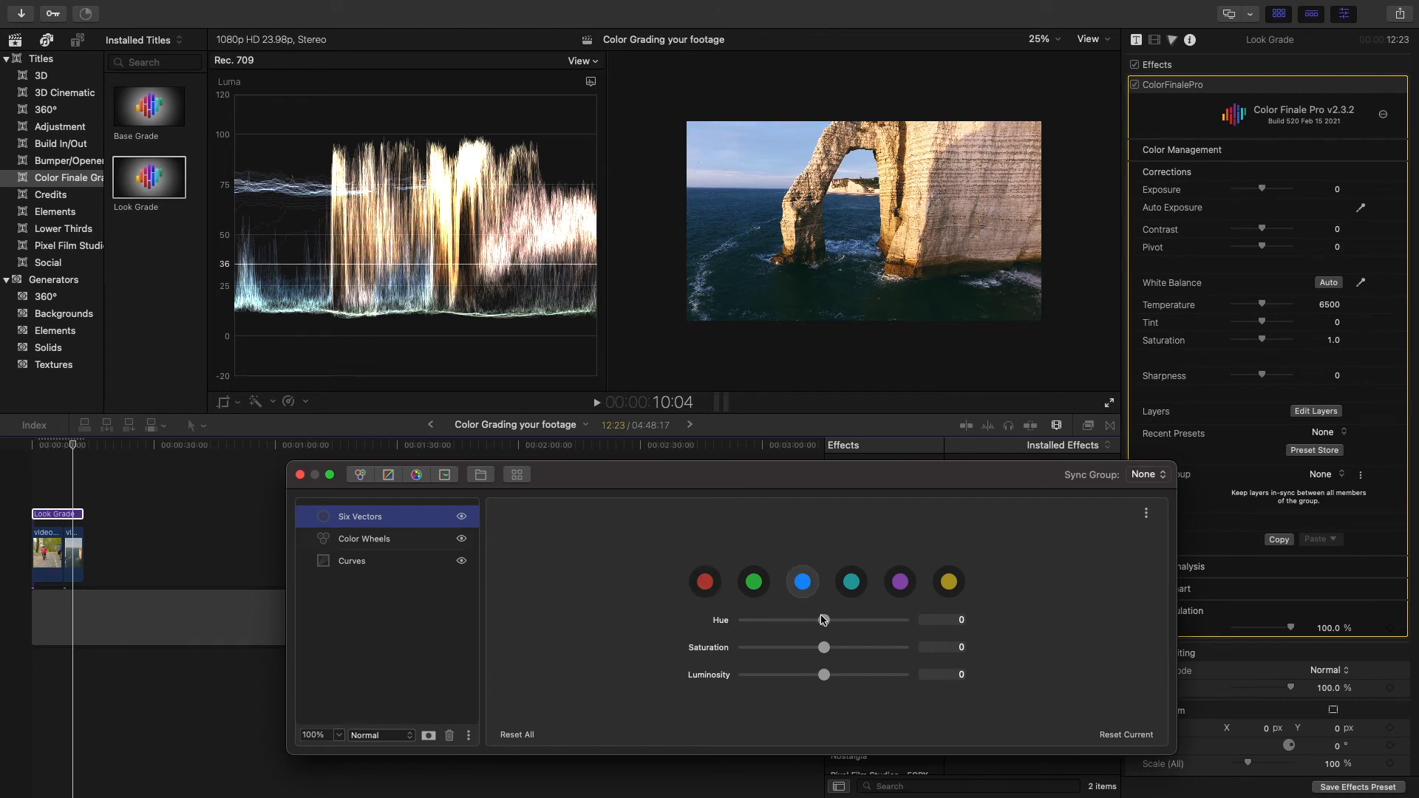
pyautogui.click(708, 583)
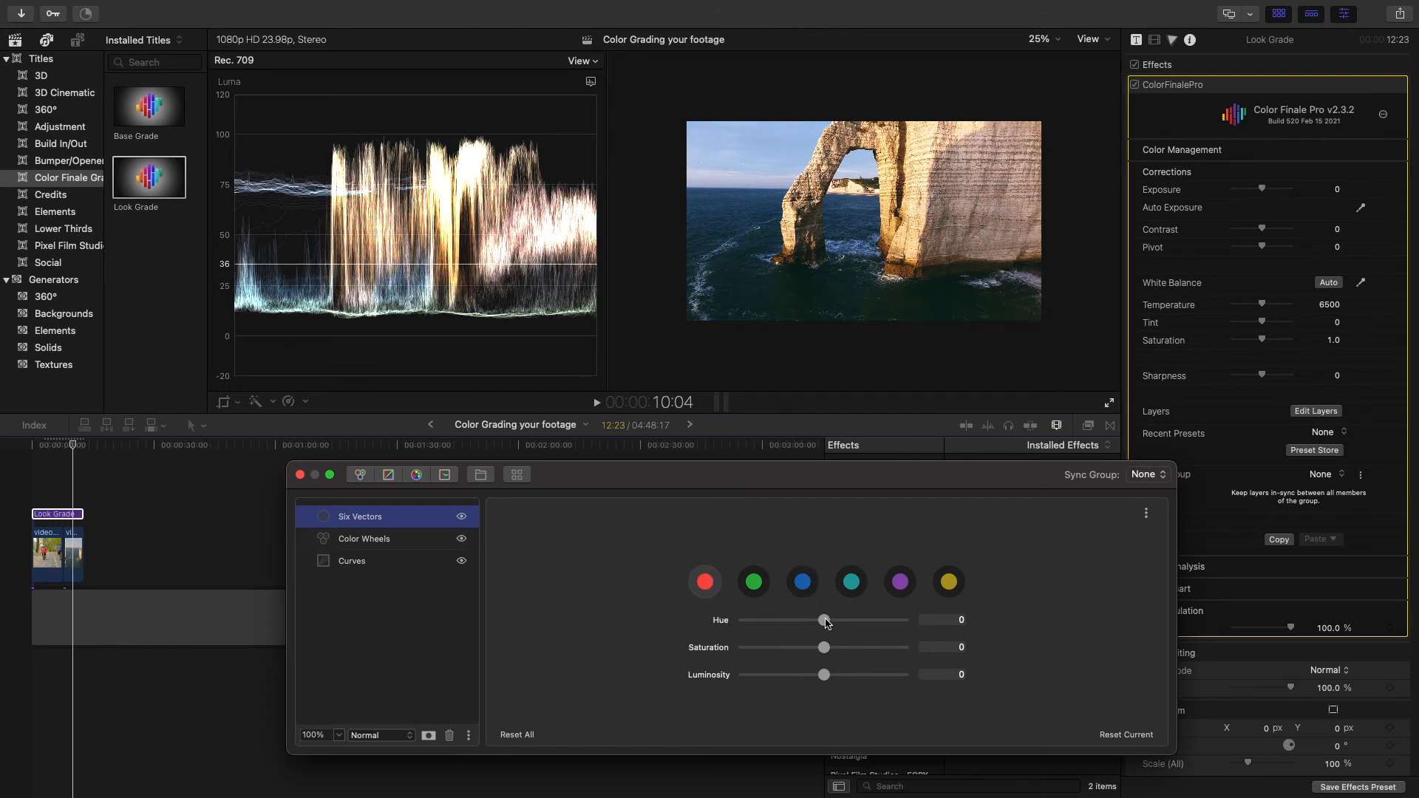
pyautogui.moveTo(826, 621); pyautogui.dragTo(798, 628)
pyautogui.moveTo(793, 627)
pyautogui.mouseDown()
pyautogui.moveTo(858, 628)
pyautogui.moveTo(818, 628)
pyautogui.mouseUp()
# - Raise the blue vector's hue and set the green vector to hue 0.446, saturation -0.723 and luminosity -0.631
pyautogui.click(752, 595)
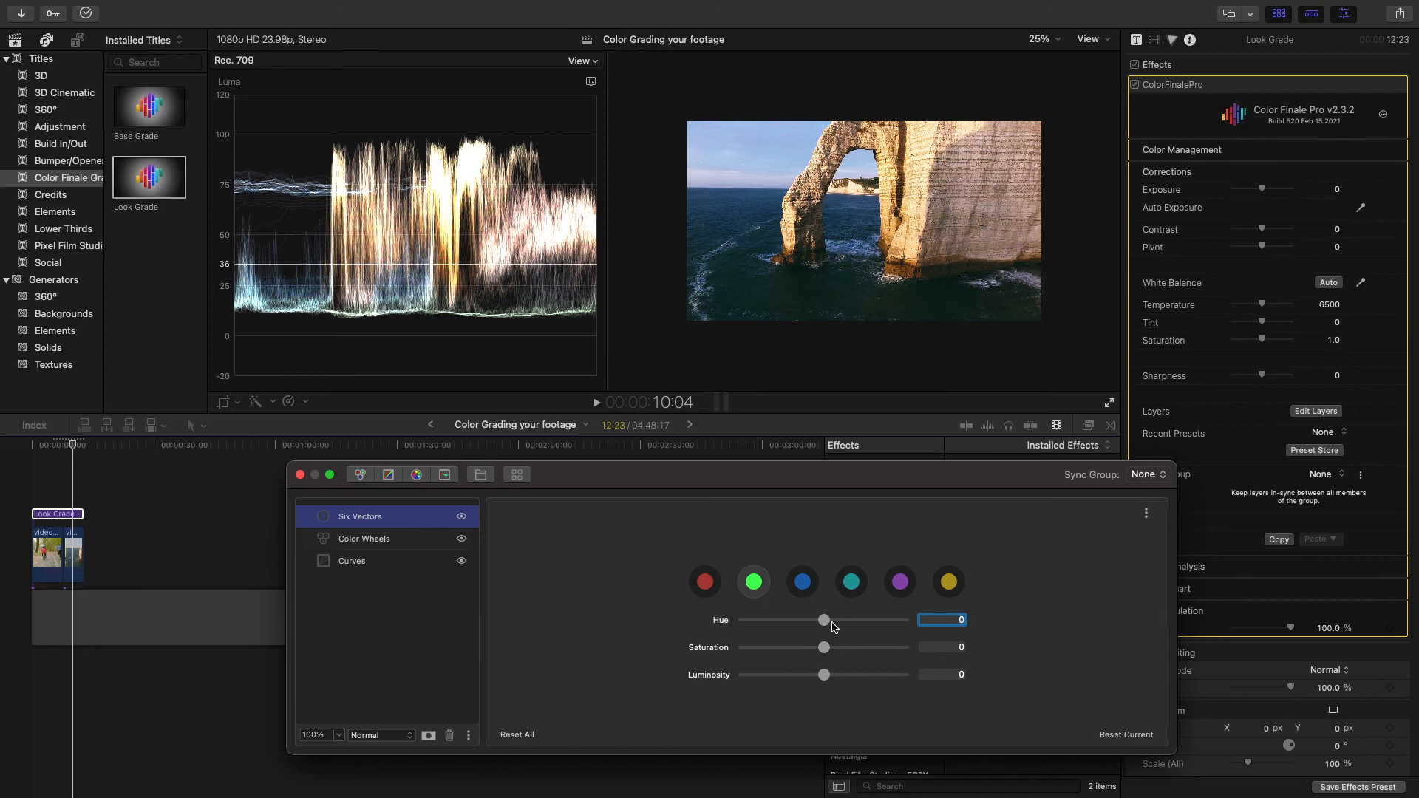
pyautogui.moveTo(824, 624); pyautogui.dragTo(820, 624)
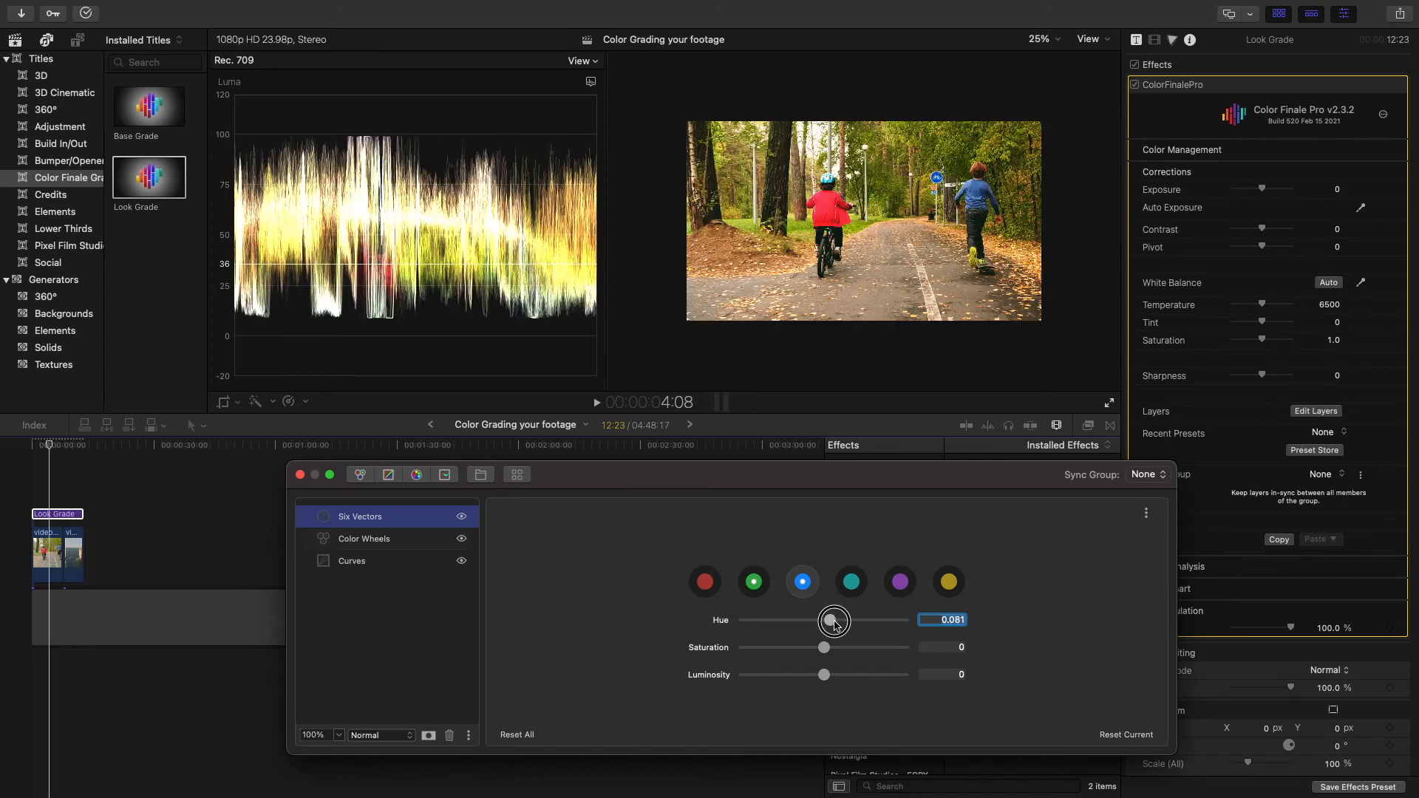
pyautogui.moveTo(845, 624); pyautogui.dragTo(854, 622)
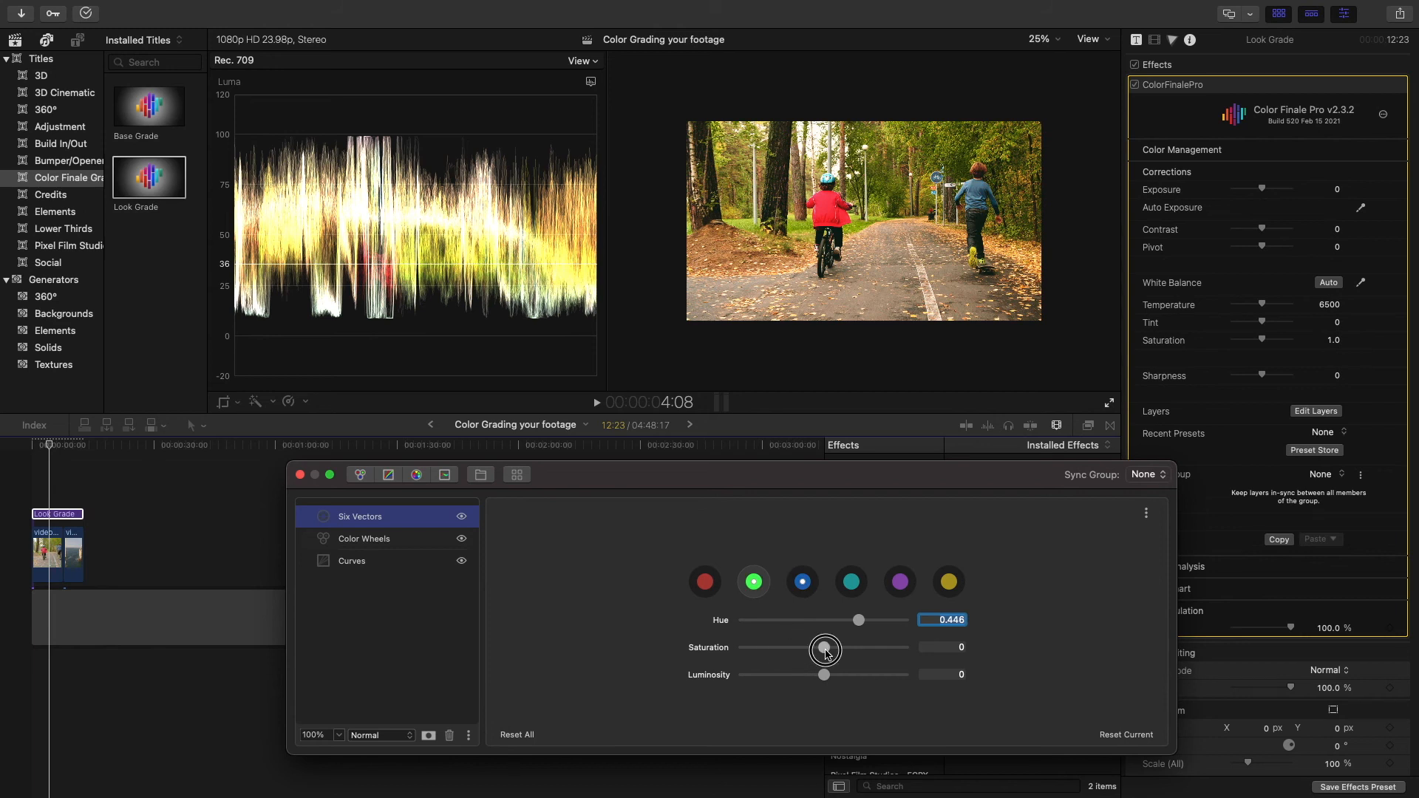
pyautogui.moveTo(825, 652); pyautogui.dragTo(774, 681)
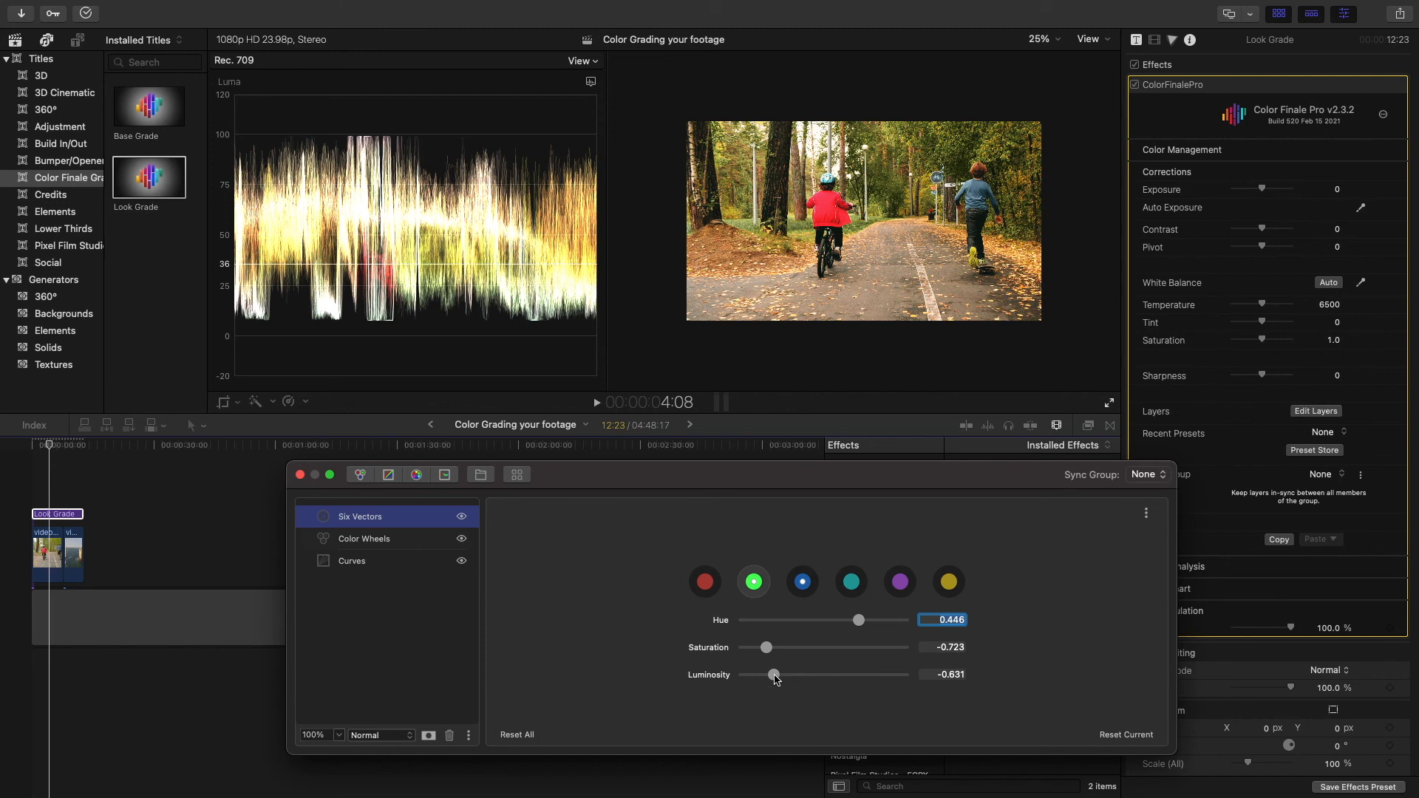
# - Adjust the cyan vector's hue and saturation, and set the purple vector's saturation to -1
pyautogui.click(851, 581)
pyautogui.moveTo(829, 623); pyautogui.dragTo(810, 652)
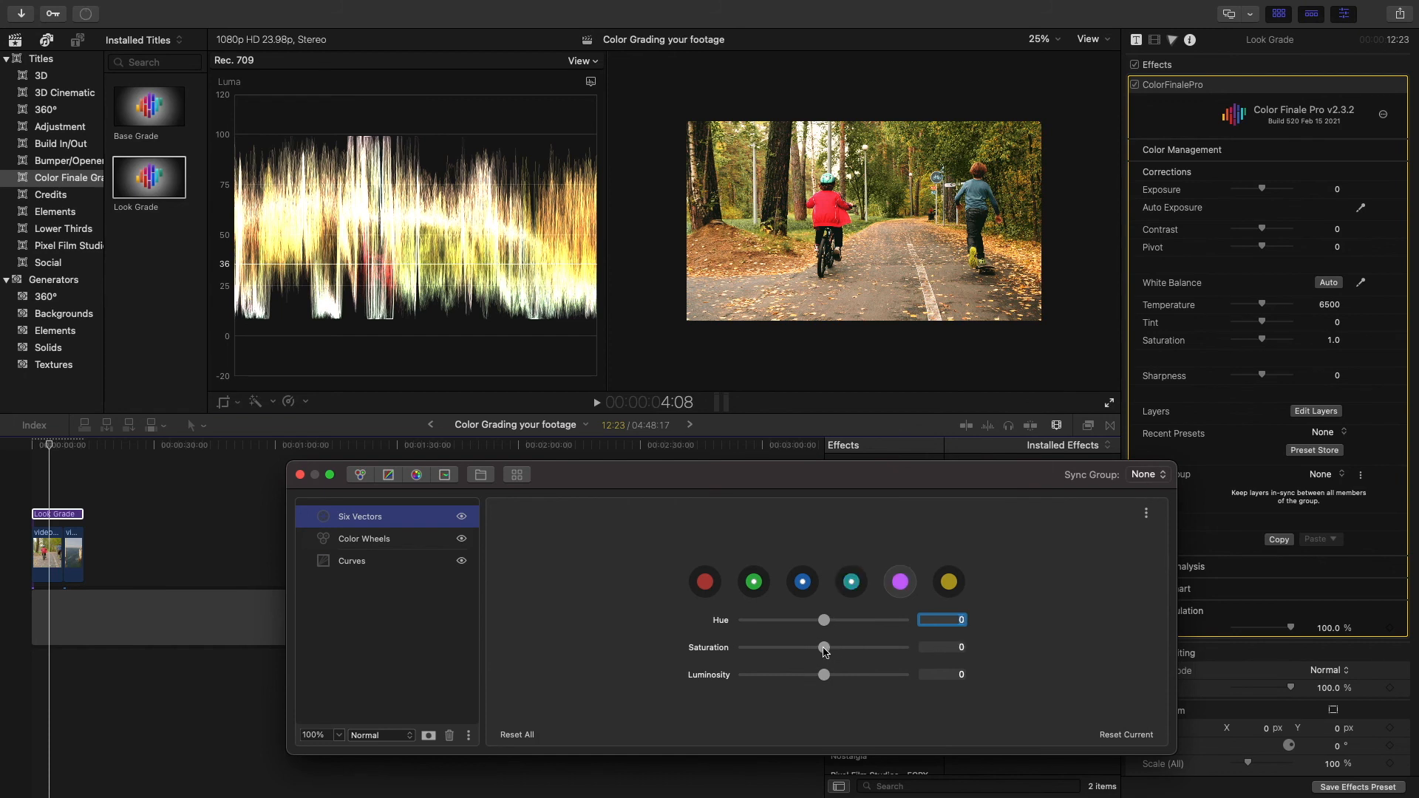
pyautogui.moveTo(825, 650); pyautogui.dragTo(708, 653)
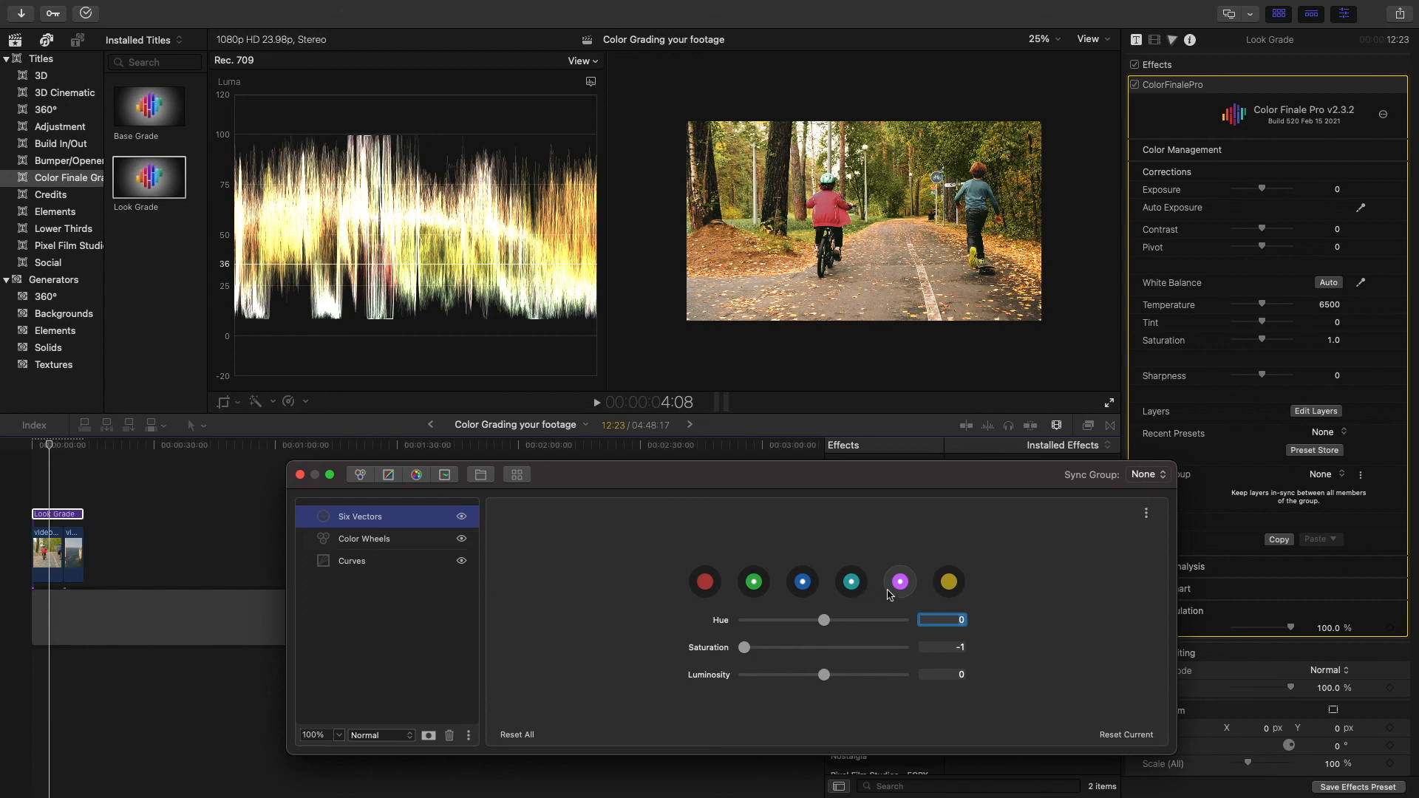
# - Shift the yellow vector's hue to about 0.176 for warmer orange foliage
pyautogui.click(949, 583)
pyautogui.moveTo(824, 620); pyautogui.dragTo(838, 625)
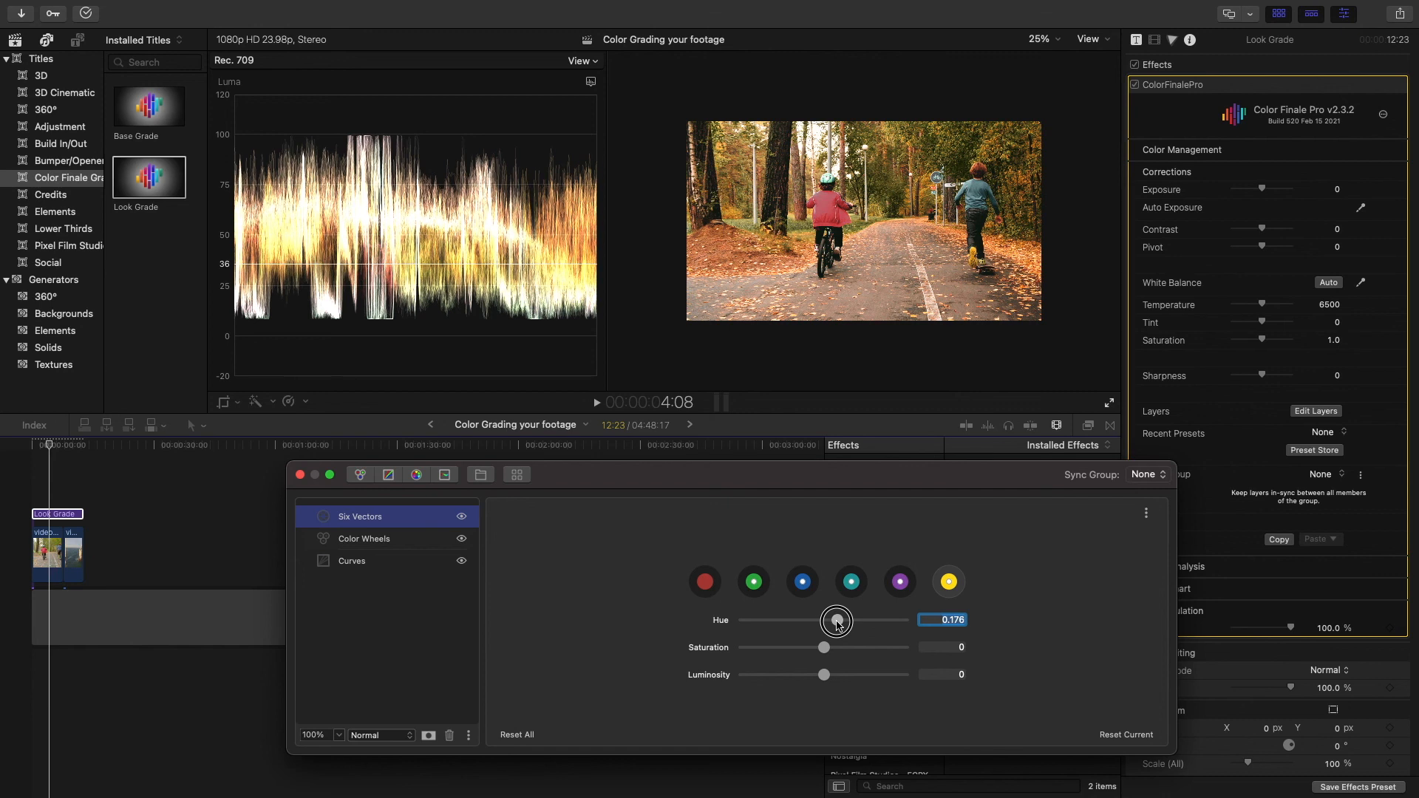